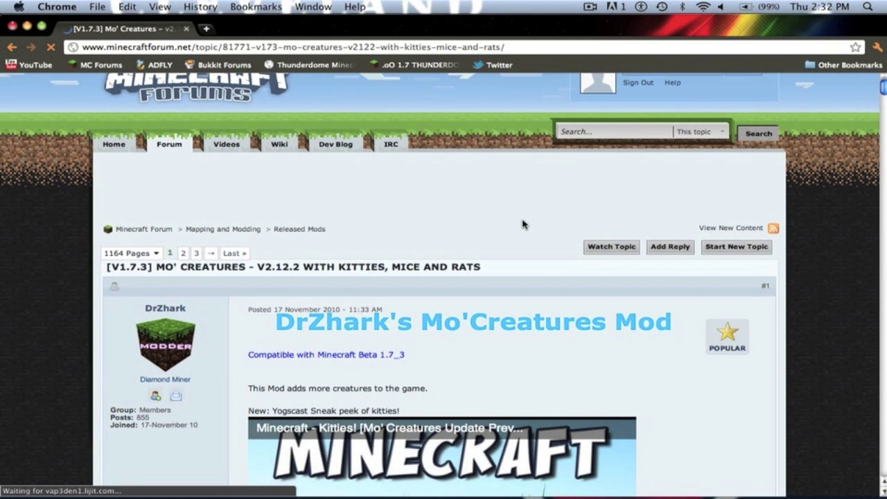
- Scroll down the Mo' Creatures v2.12.2 forum topic to DrZhark's first post
scroll(521, 222, down, 2)
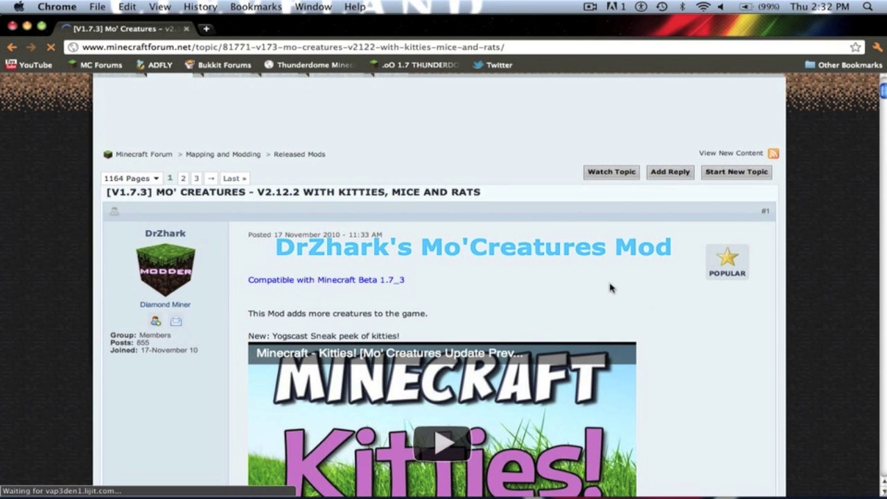
- Start downloading Mo'Creatures Mod v2.12.2.zip from the 'Download the Mod' section
scroll(712, 339, down, 20)
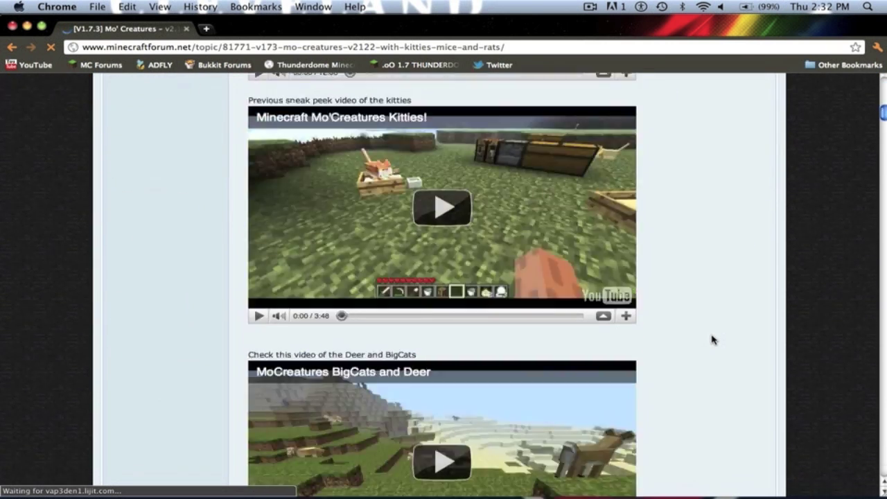
scroll(712, 339, up, 10)
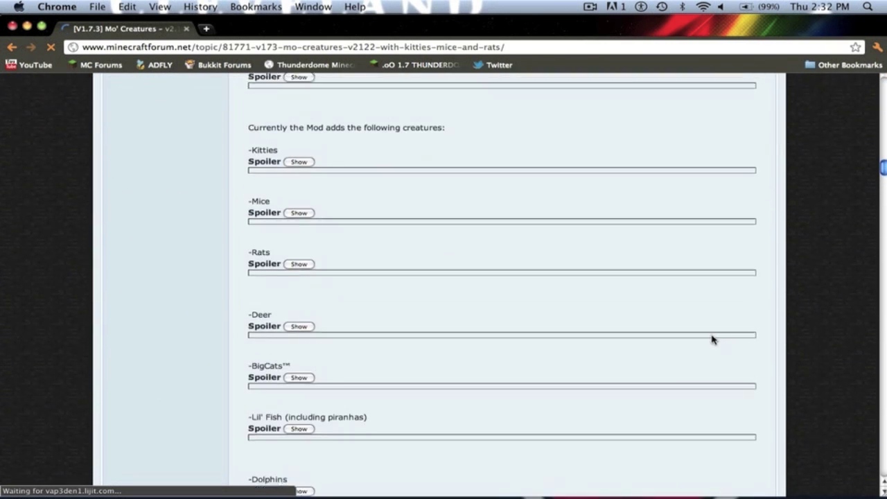
scroll(713, 340, up, 4)
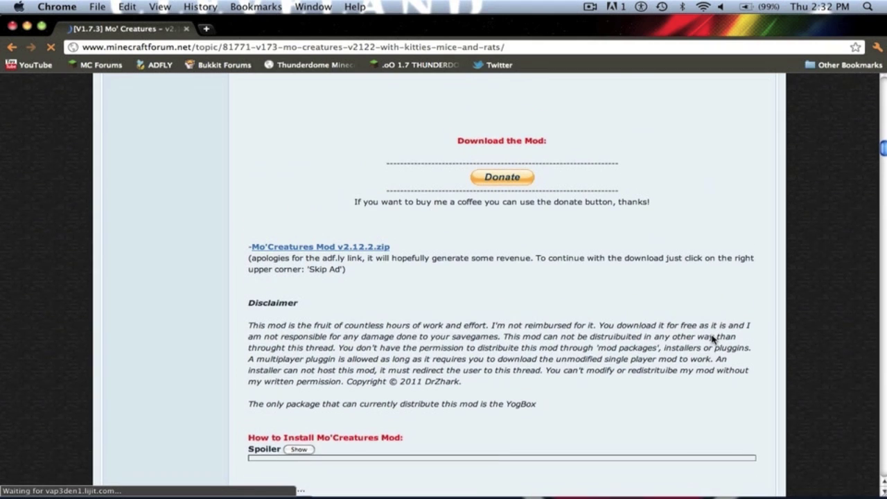
click(341, 273)
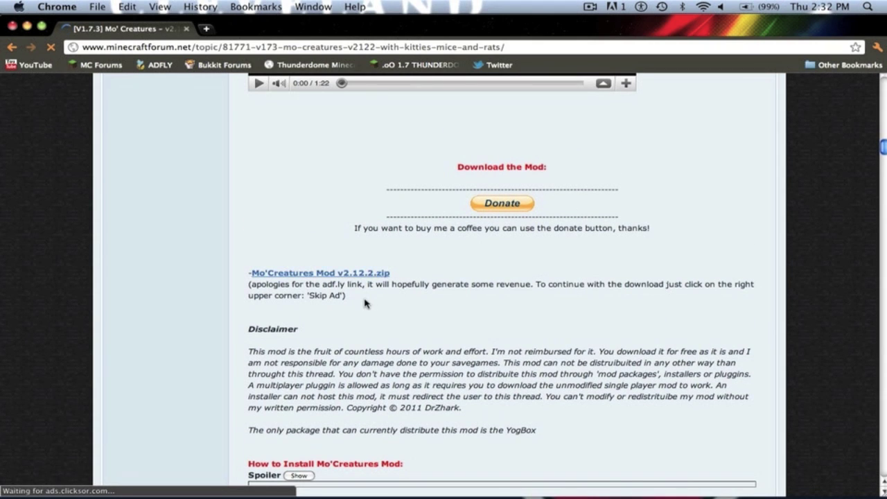
- Show the install instructions, open the ModLoader plus AudioMod download, and close the browser
scroll(366, 303, down, 3)
scroll(365, 303, down, 1)
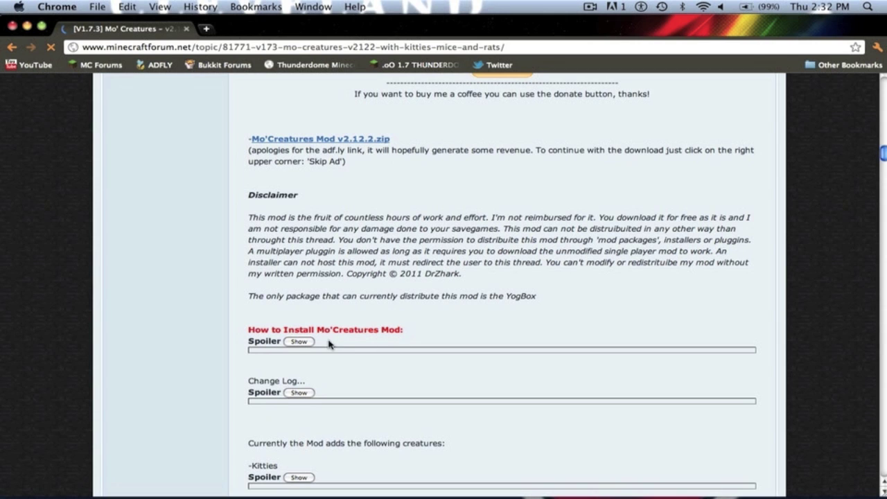
click(300, 342)
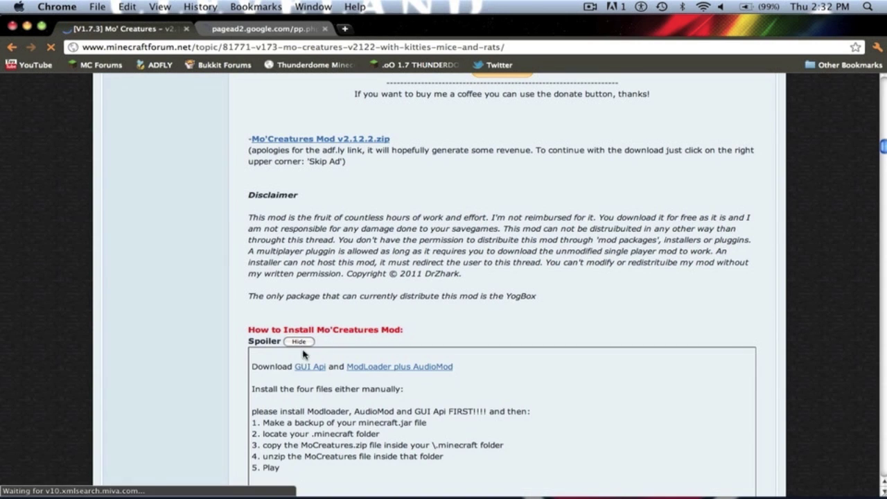
scroll(313, 378, down, 2)
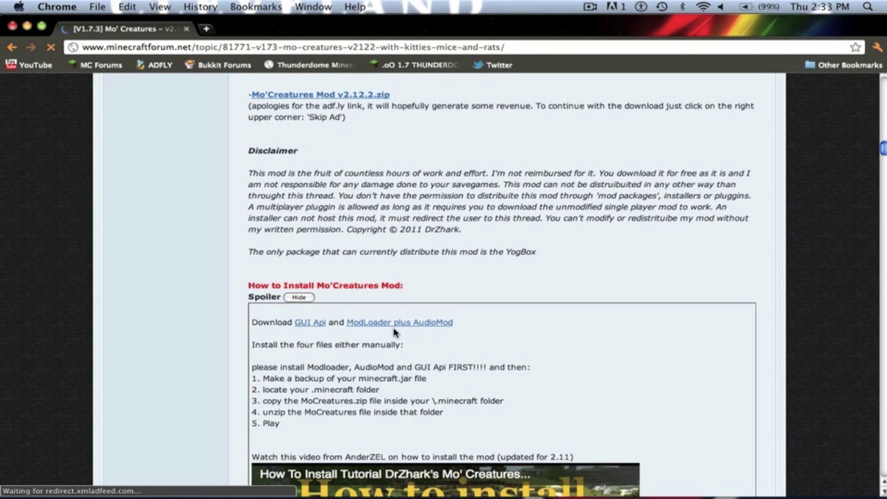
click(409, 323)
click(12, 27)
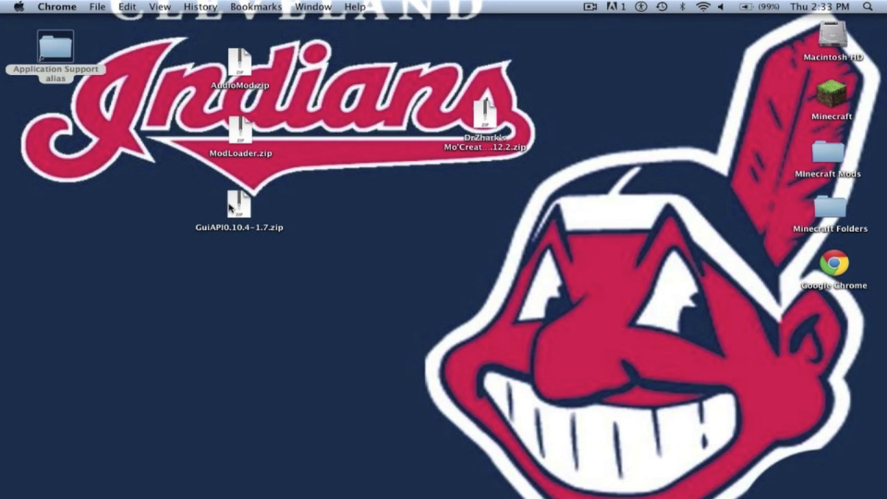
- Unzip GuiAPI0.10.4-1.7, ModLoader, AudioMod and Mo'Creatures v2.12.2, placing each folder beside its zip
double_click(239, 207)
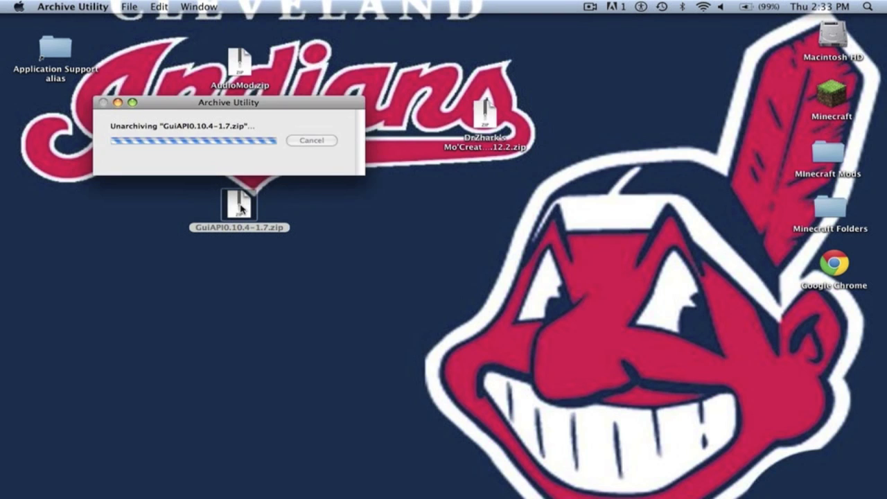
drag(243, 209, 312, 208)
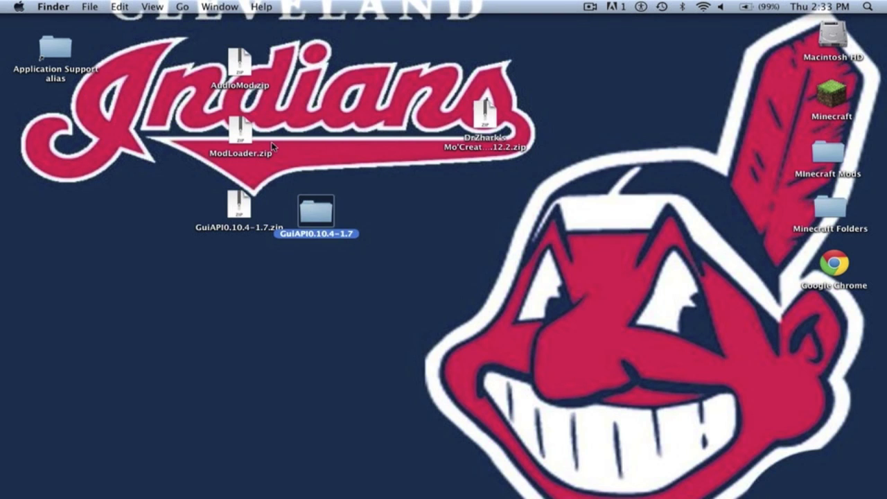
double_click(240, 130)
double_click(239, 72)
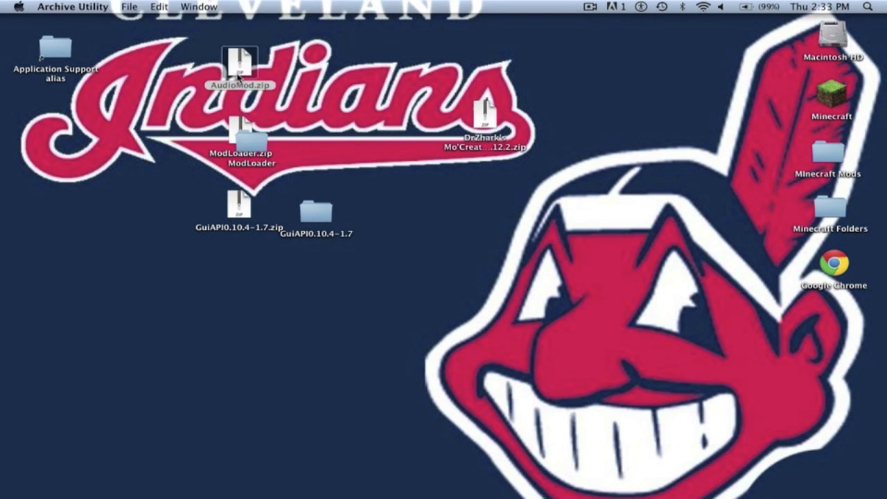
drag(251, 75, 324, 75)
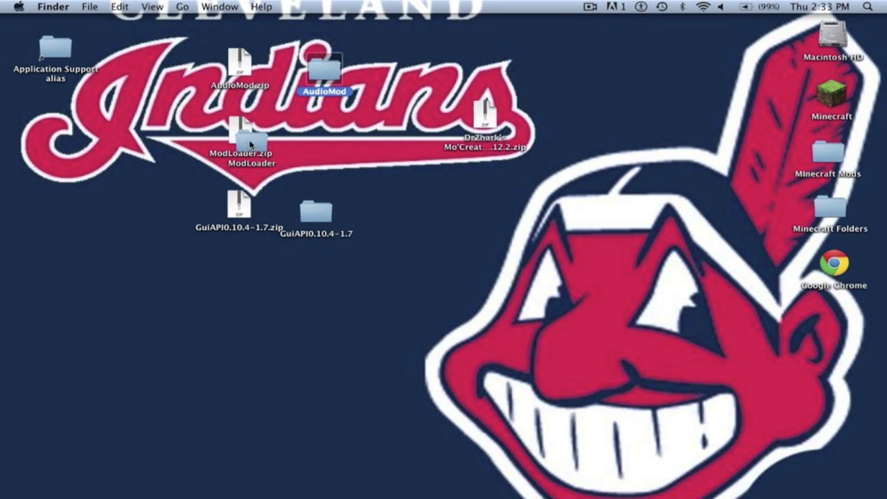
drag(250, 143, 307, 139)
double_click(498, 119)
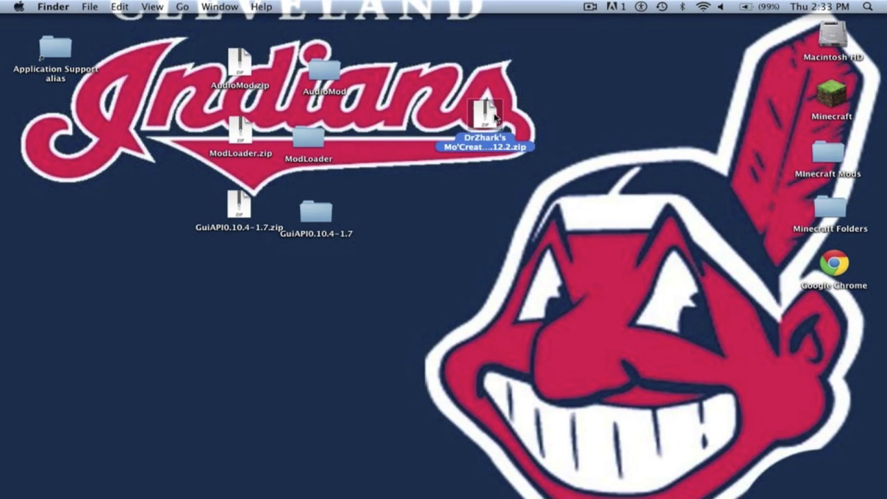
drag(497, 120, 581, 120)
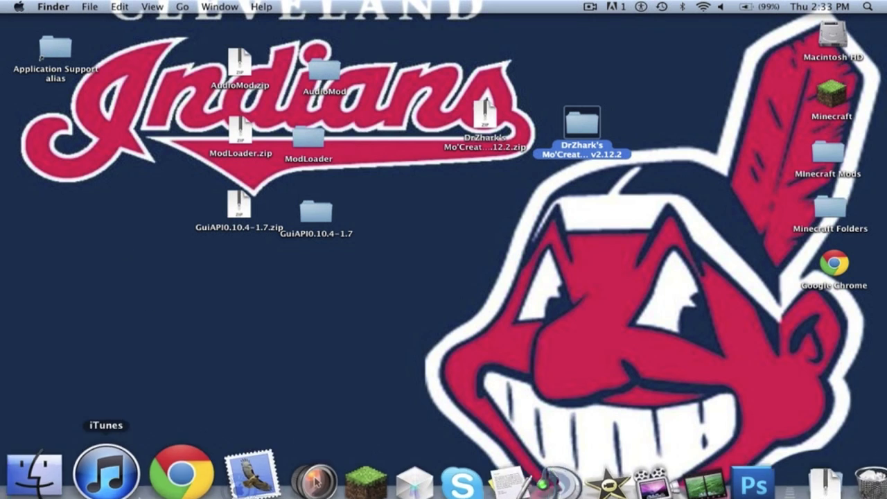
- Go to Library > Application Support > minecraft > bin and compress minecraft.jar into minecraft.jar.zip
click(83, 478)
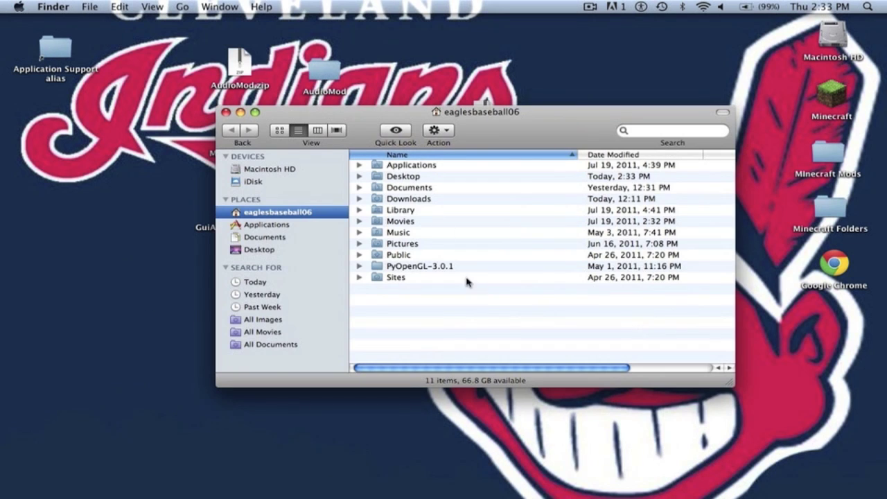
double_click(408, 199)
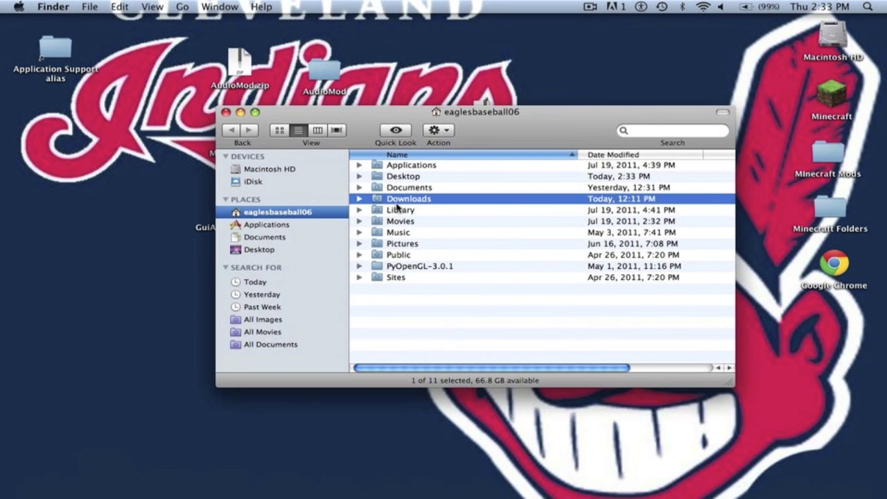
click(229, 129)
double_click(392, 208)
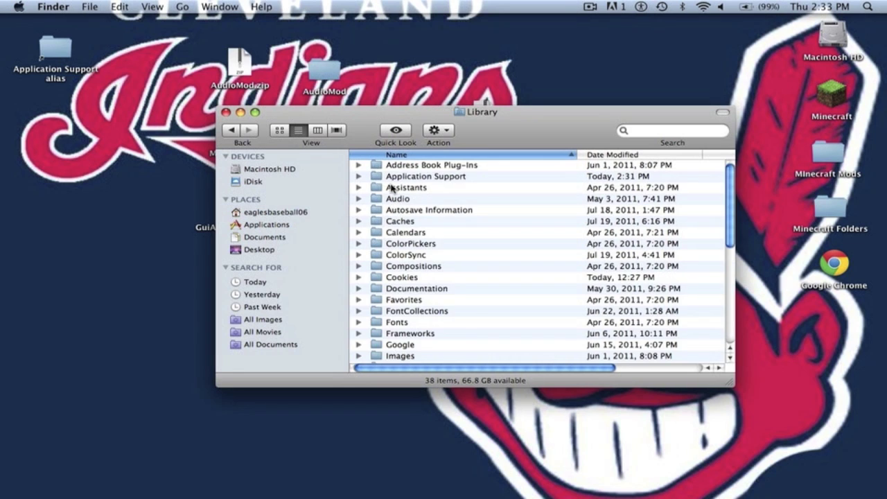
double_click(393, 186)
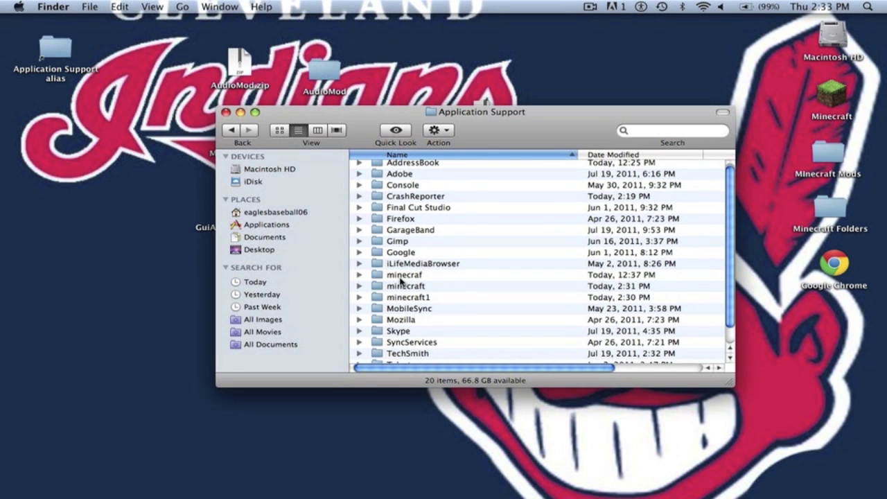
double_click(403, 285)
double_click(393, 165)
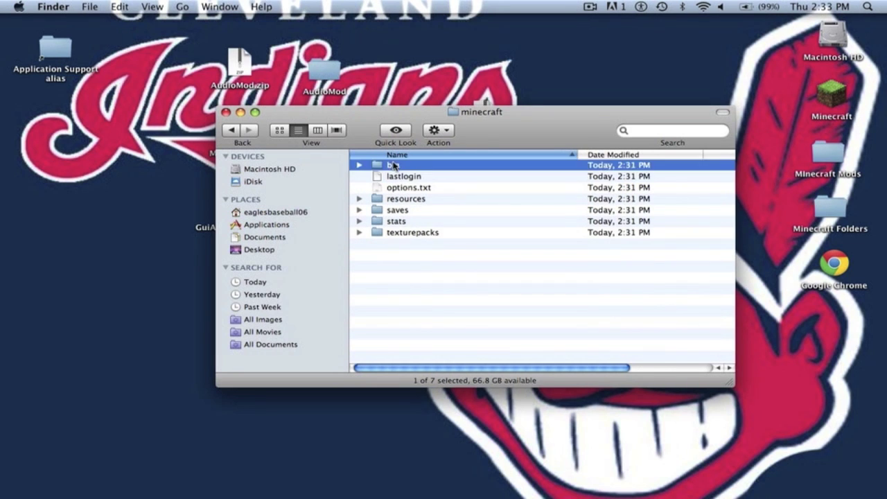
right_click(405, 210)
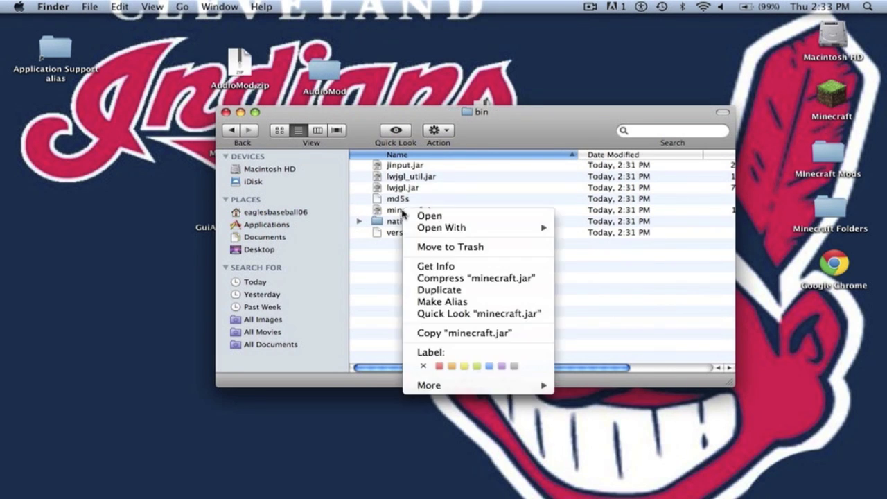
click(451, 279)
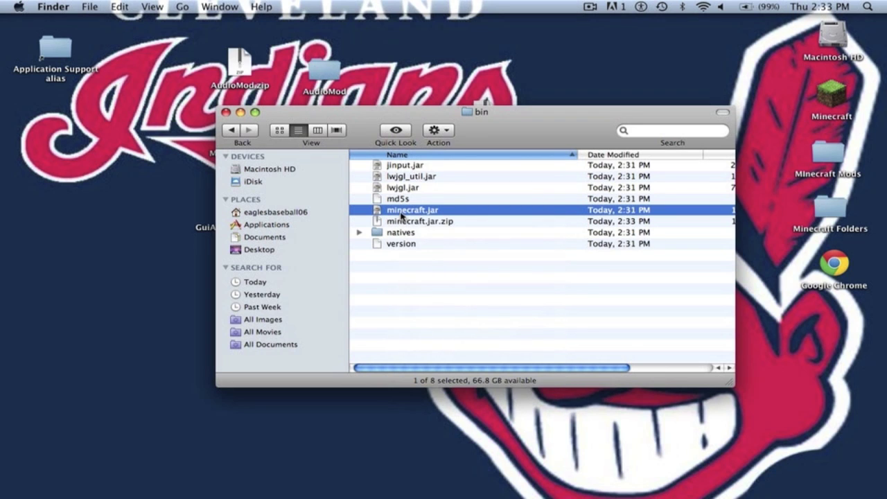
- Trash the original minecraft.jar, unzip minecraft.jar.zip into a minecraft folder, then trash the zip
right_click(399, 213)
click(457, 234)
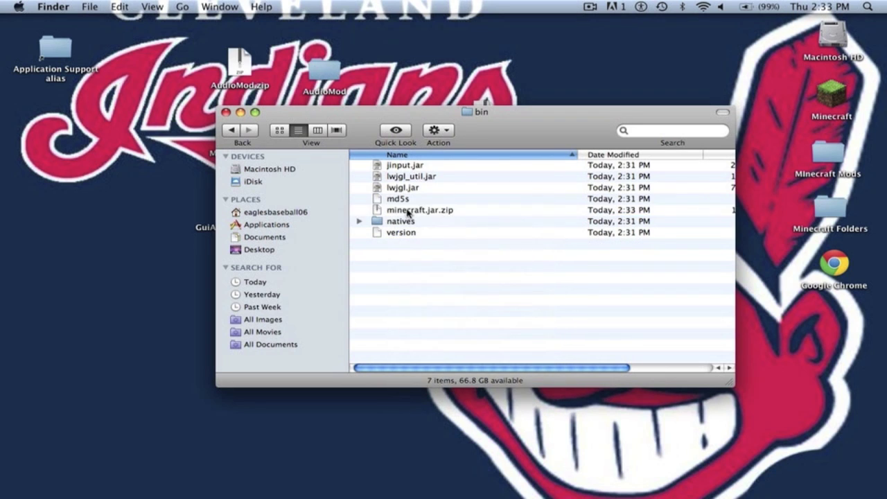
double_click(408, 211)
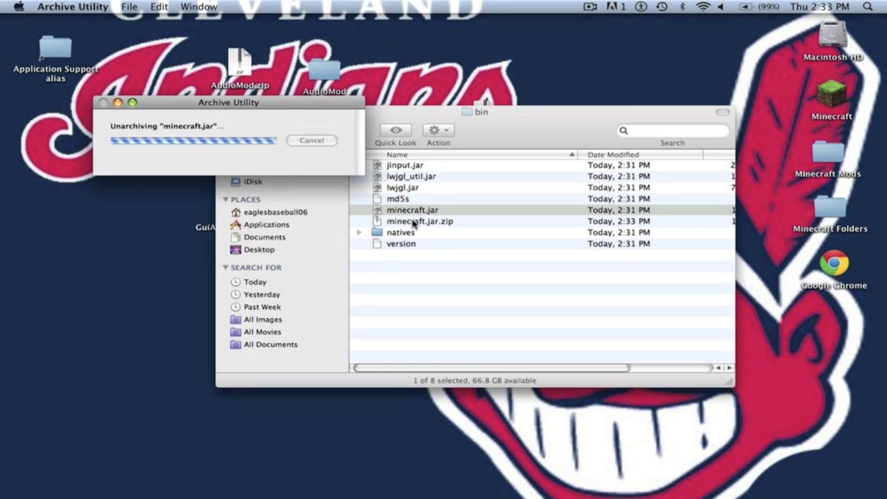
right_click(413, 222)
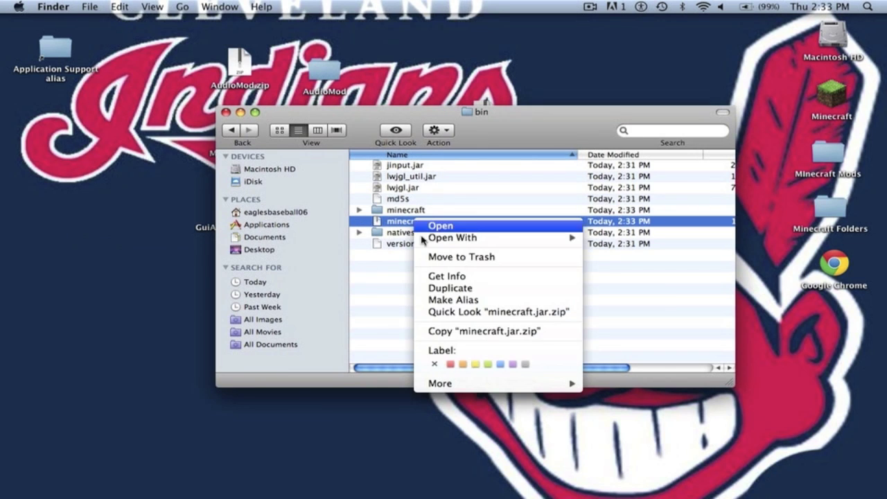
click(427, 258)
- Rename the minecraft folder to minecraft.jar, accepting the .jar extension, and open it
click(397, 212)
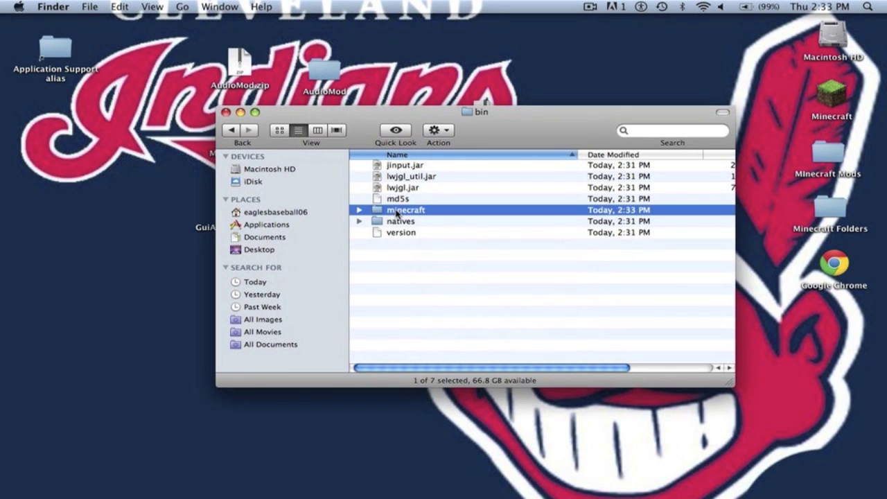
click(398, 212)
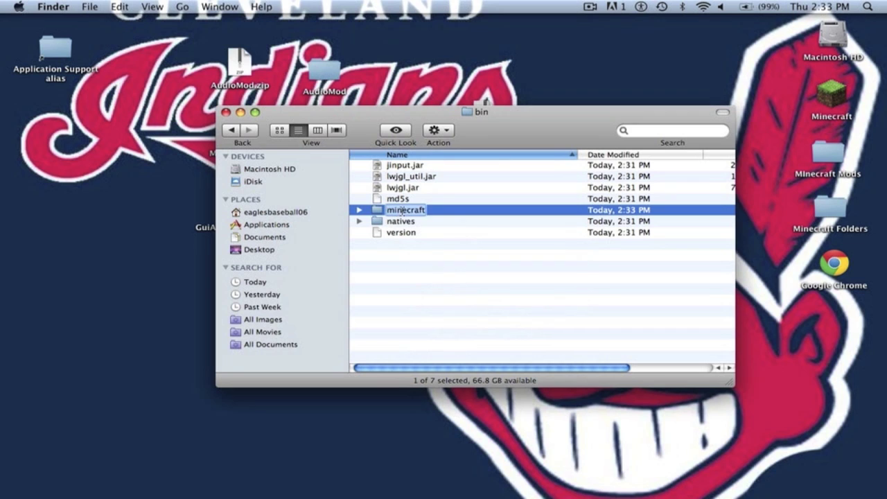
text(min)
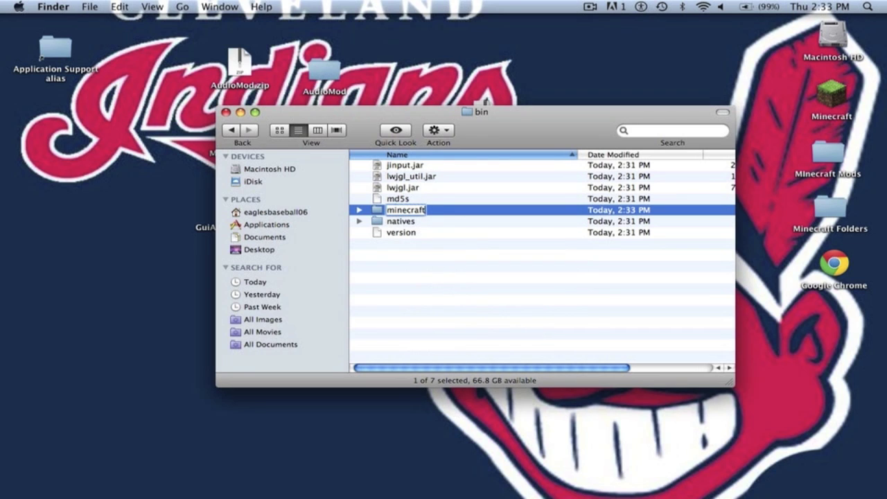
key(Return)
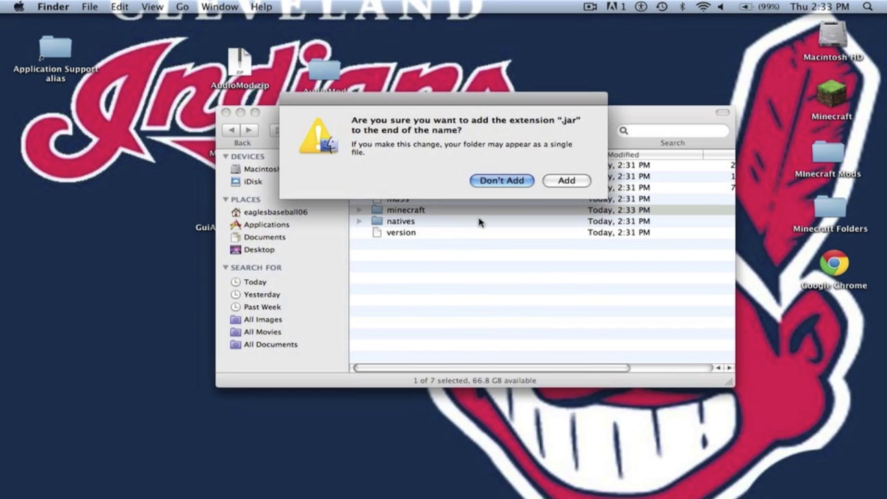
click(562, 182)
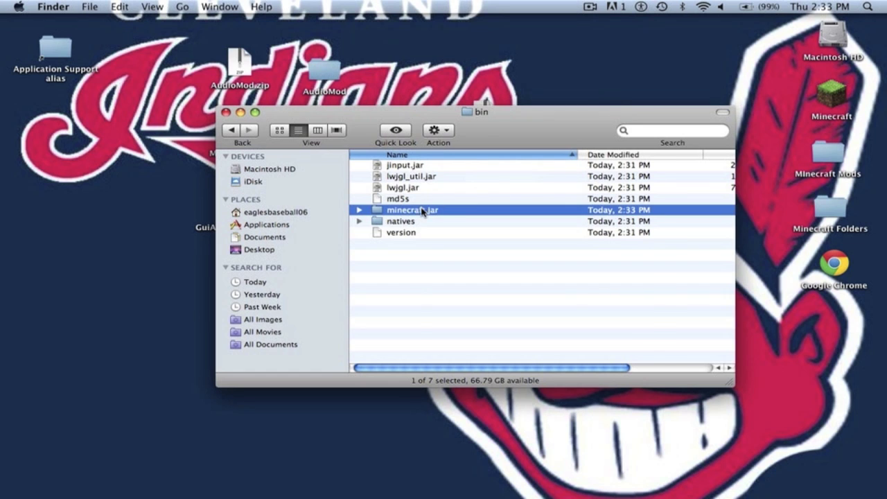
double_click(422, 210)
- Trash MOJANG_C.DSA and MOJANG_C.SF from META-INF, then go back to minecraft.jar's listing
scroll(423, 215, down, 20)
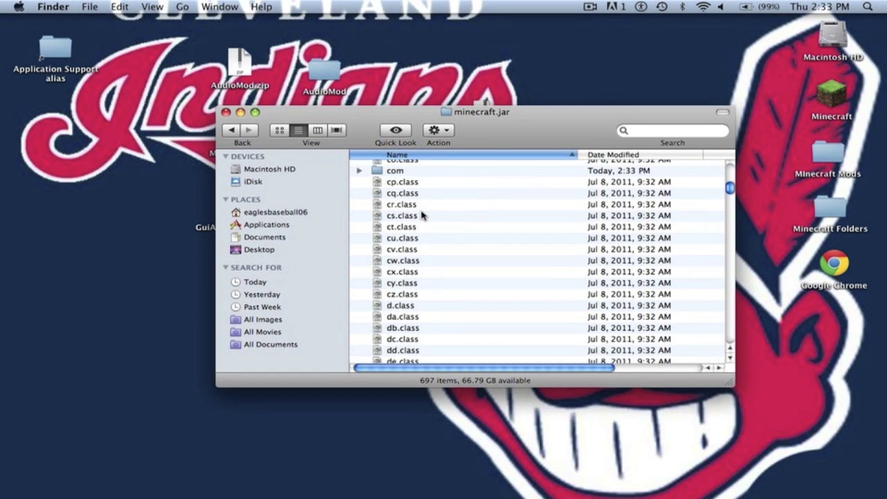
scroll(422, 215, down, 20)
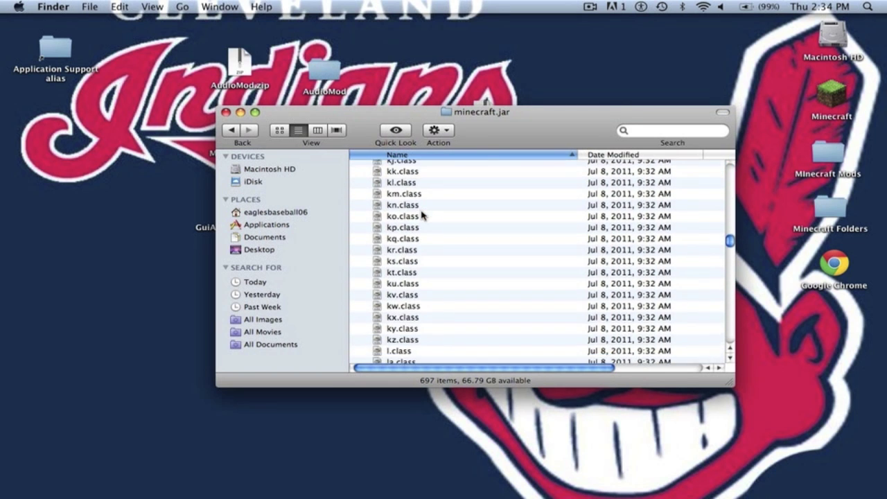
click(255, 113)
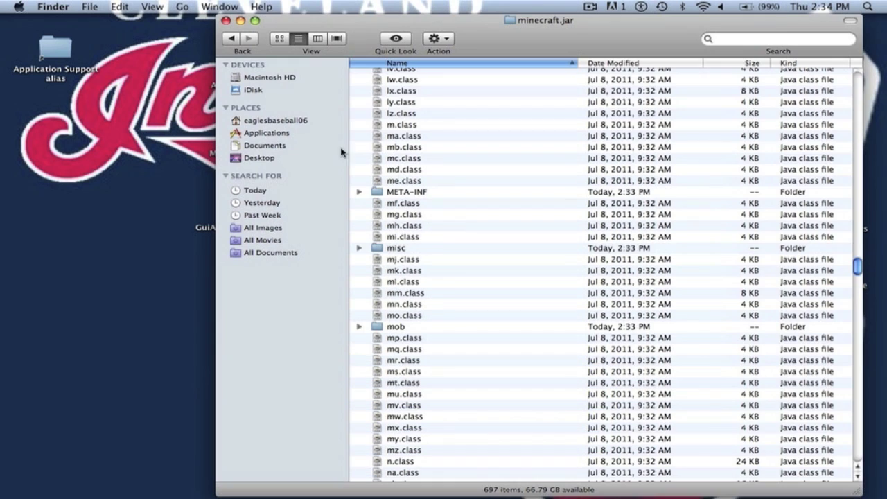
double_click(409, 199)
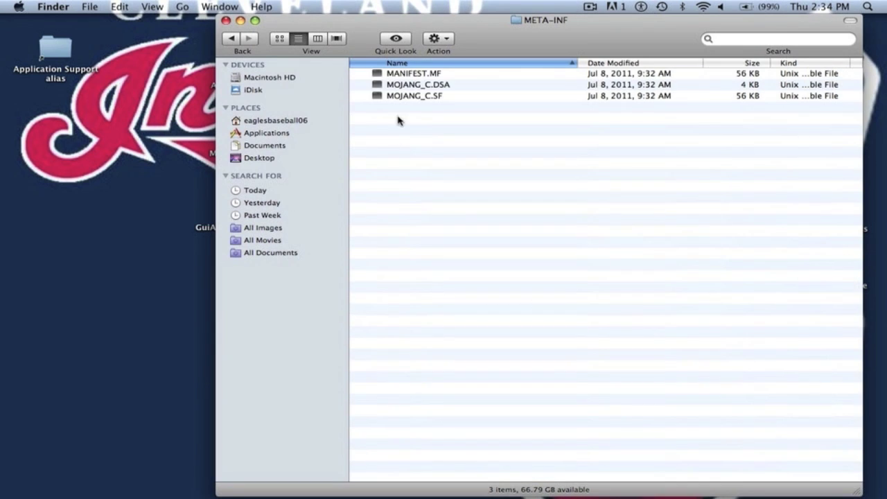
click(396, 88)
shift+click(397, 96)
right_click(397, 96)
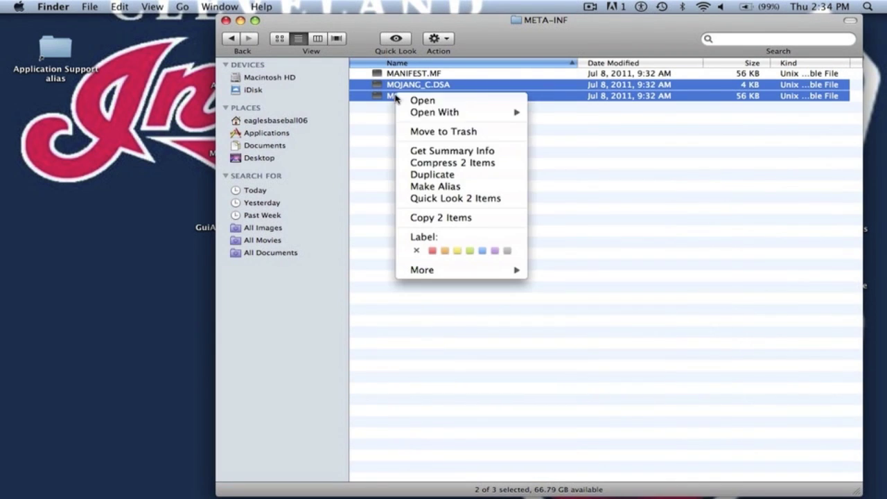
click(413, 132)
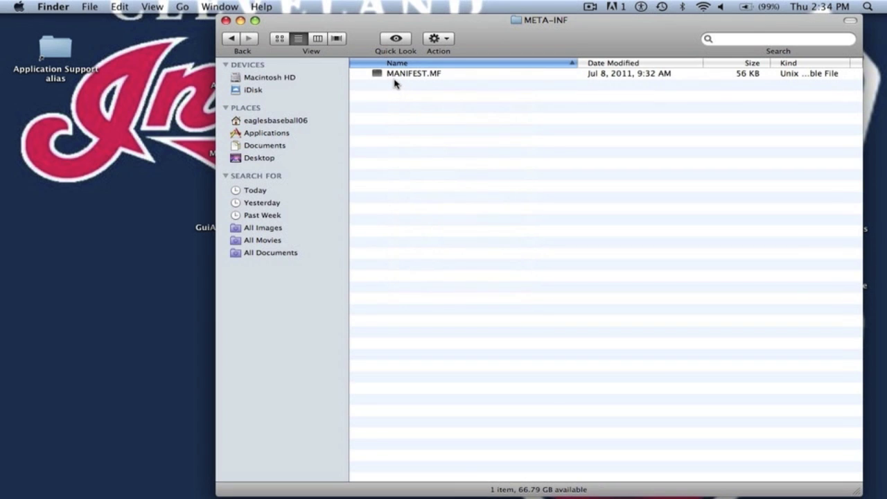
click(233, 40)
drag(328, 29, 360, 26)
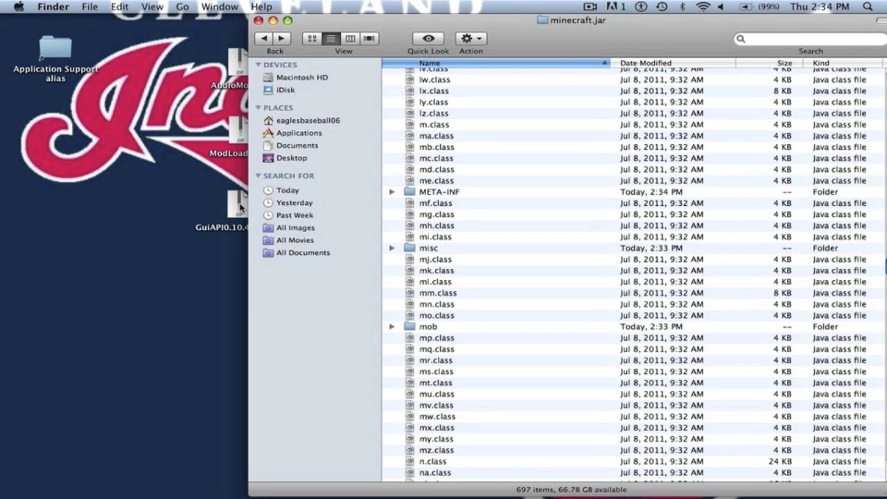
- Move all 15 ModLoader class files into minecraft.jar, replacing every duplicate, and close ModLoader
drag(375, 40, 472, 90)
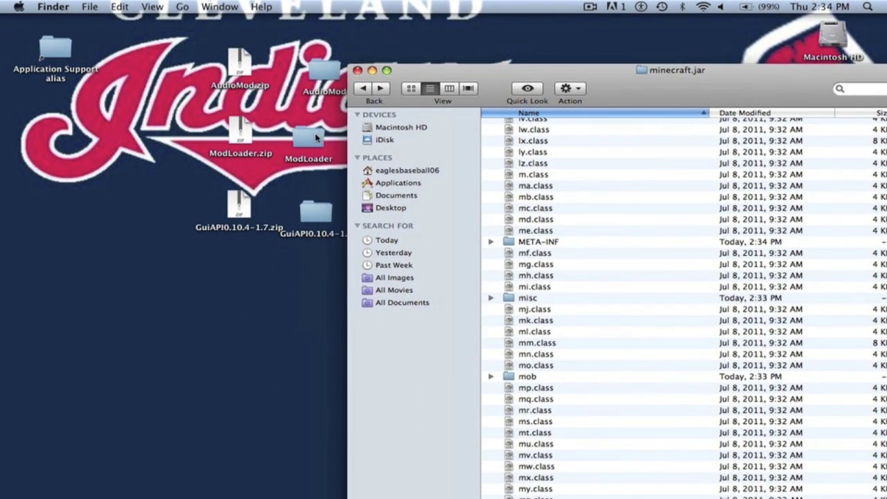
double_click(315, 137)
click(240, 114)
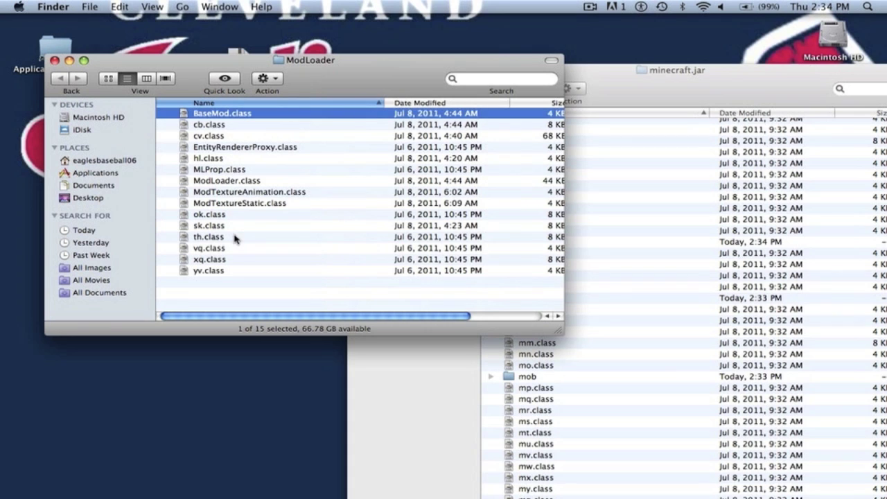
shift+click(223, 271)
click(675, 322)
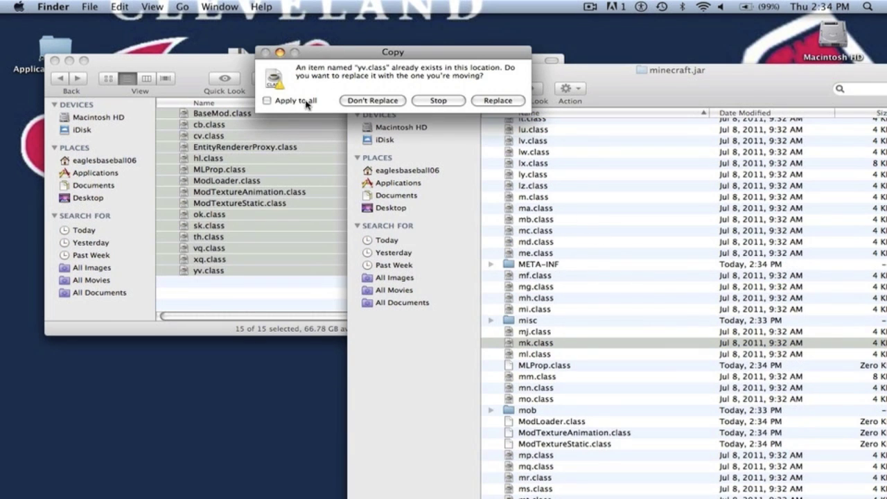
click(268, 101)
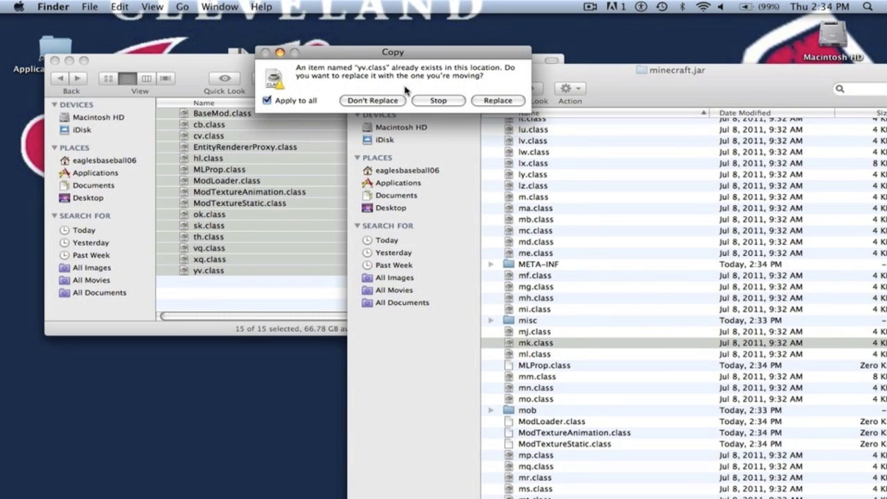
click(496, 100)
click(54, 61)
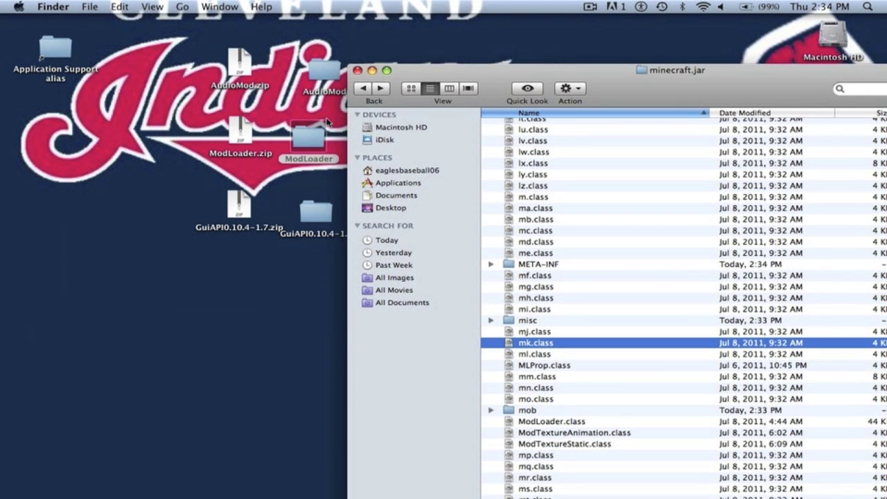
- Copy AudioMod's ibxm folder and yo.class into minecraft.jar, replacing the existing yo.class
double_click(322, 84)
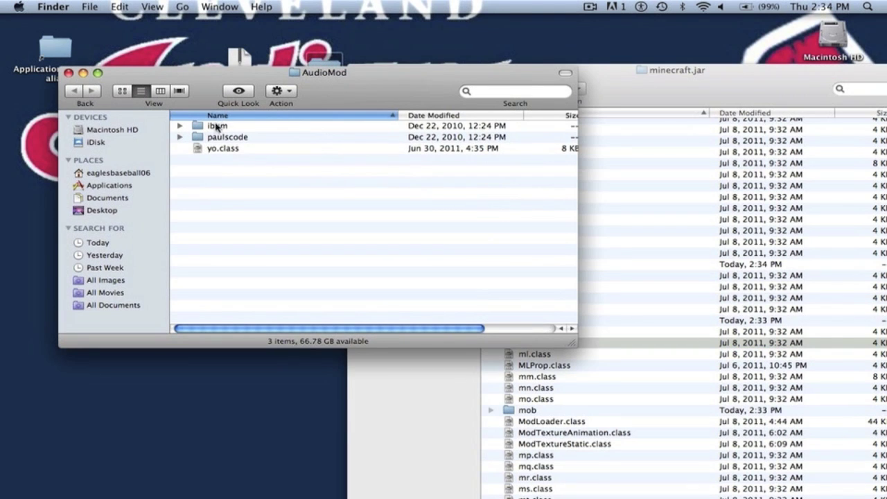
click(217, 126)
shift+click(220, 149)
super+click(222, 141)
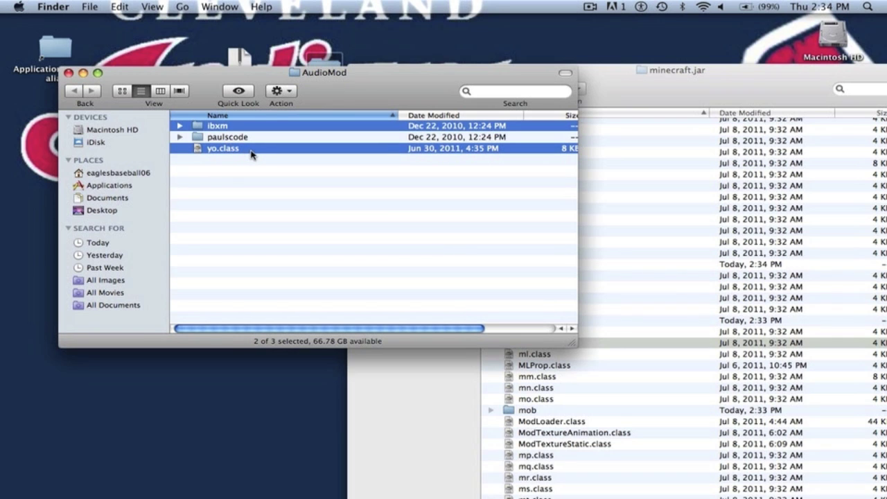
click(626, 211)
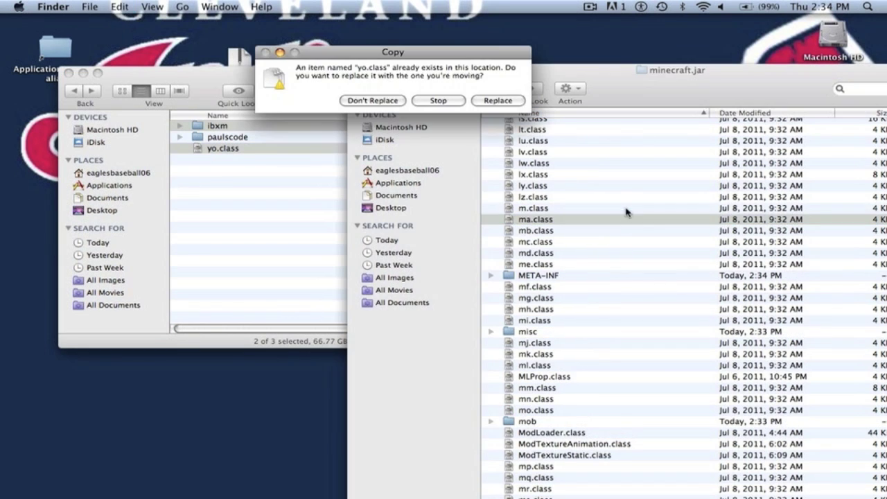
click(491, 100)
- Open paulscode > sound > codecs inside minecraft.jar
scroll(637, 284, down, 15)
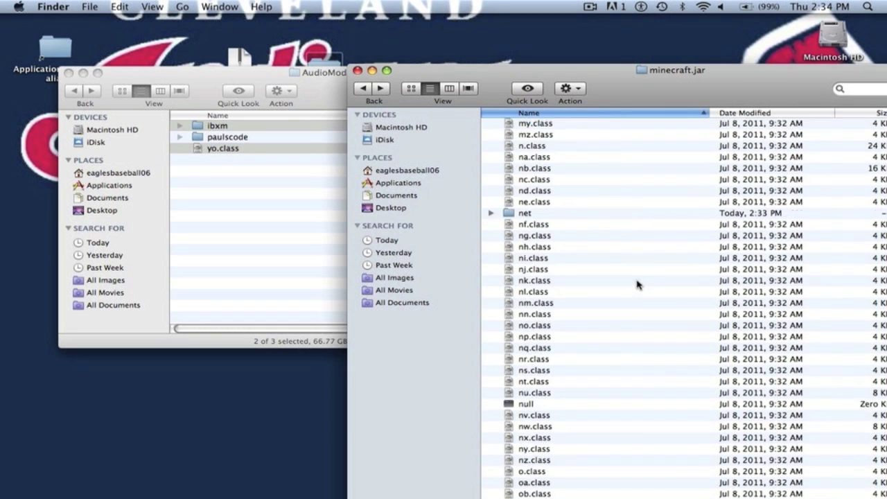
scroll(638, 284, down, 8)
double_click(542, 269)
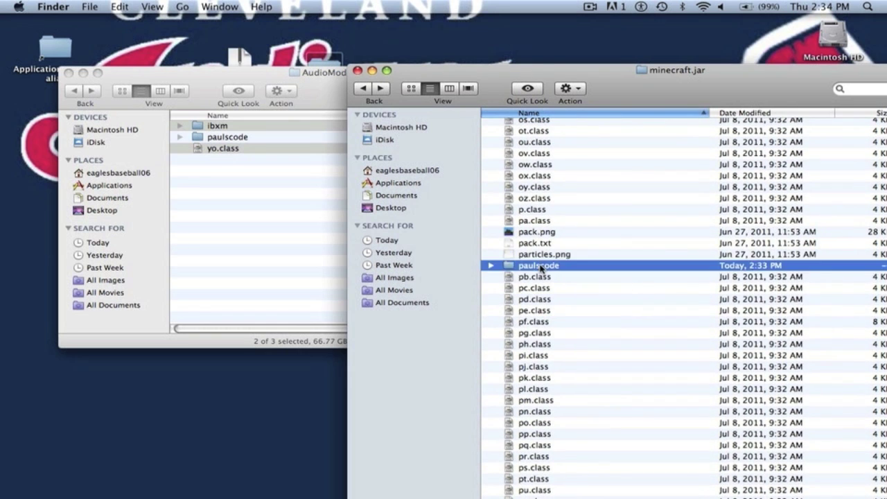
double_click(513, 124)
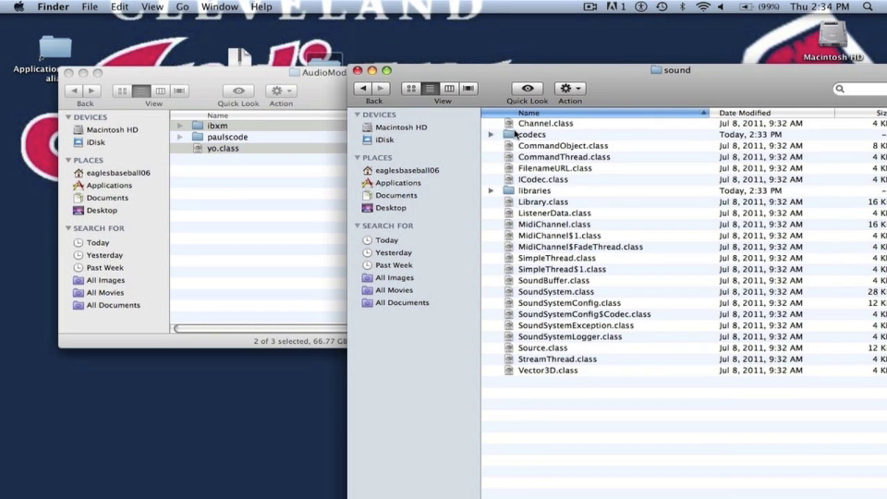
double_click(520, 135)
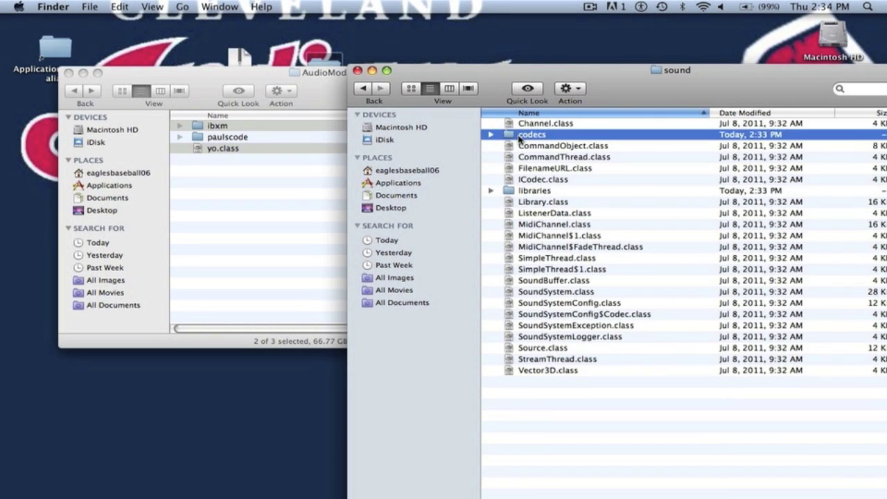
- Paste AudioMod's CodecIBXM.class into minecraft.jar's codecs folder and close the source window
click(216, 143)
double_click(216, 142)
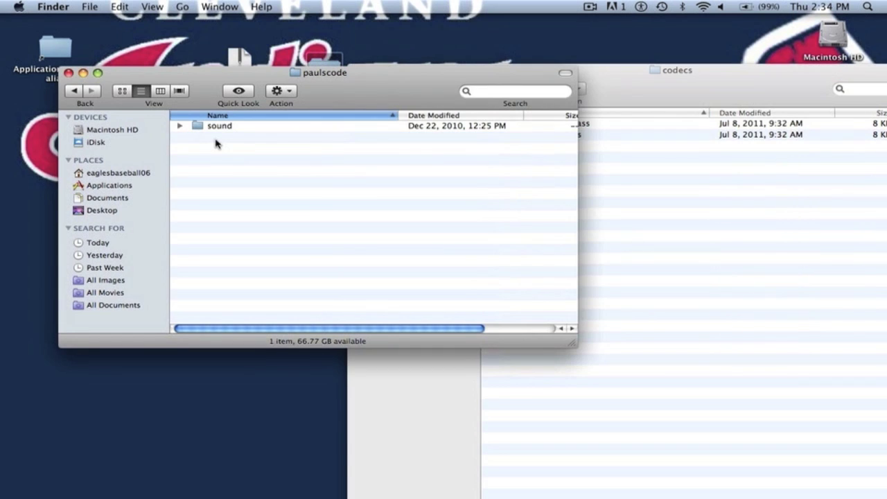
click(217, 127)
double_click(217, 128)
click(217, 128)
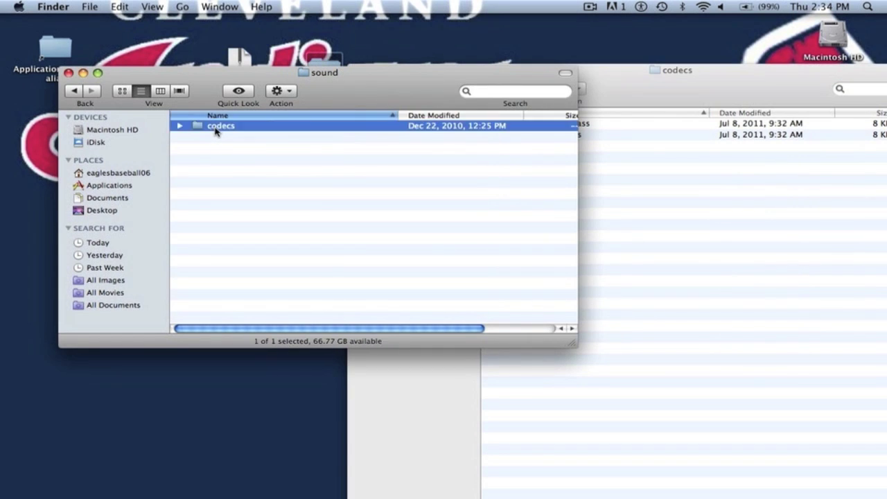
double_click(217, 127)
click(215, 127)
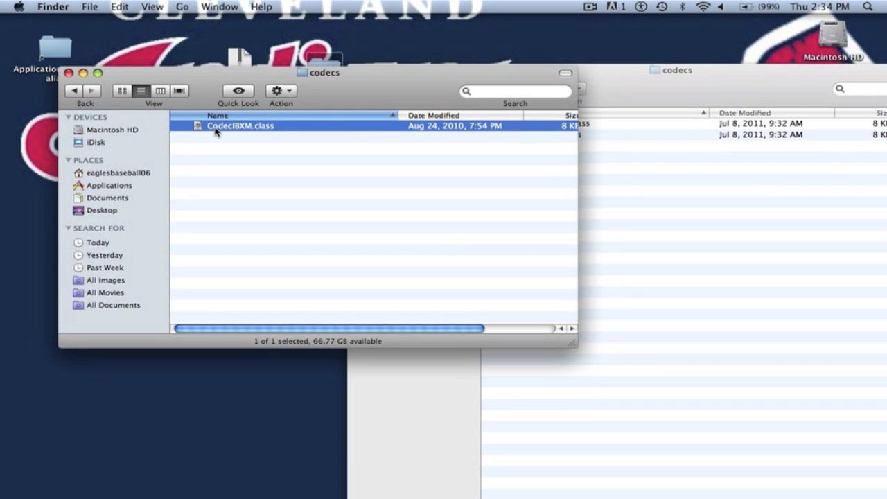
click(583, 224)
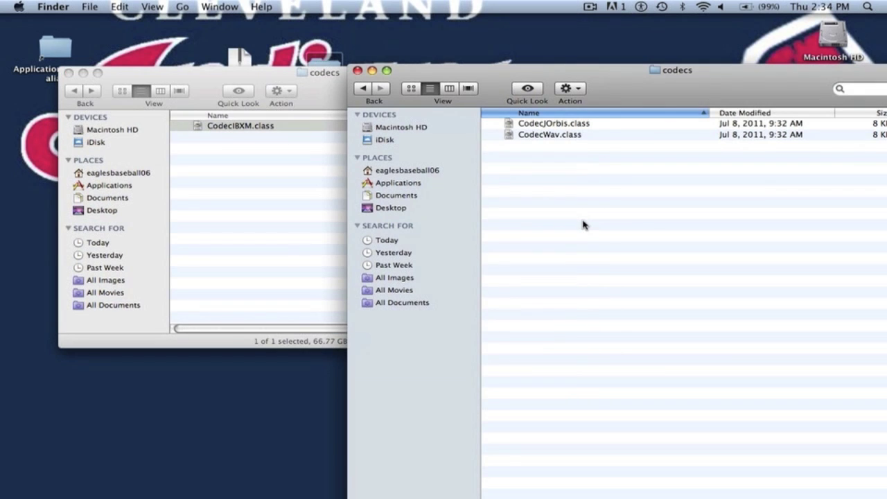
key(super+v)
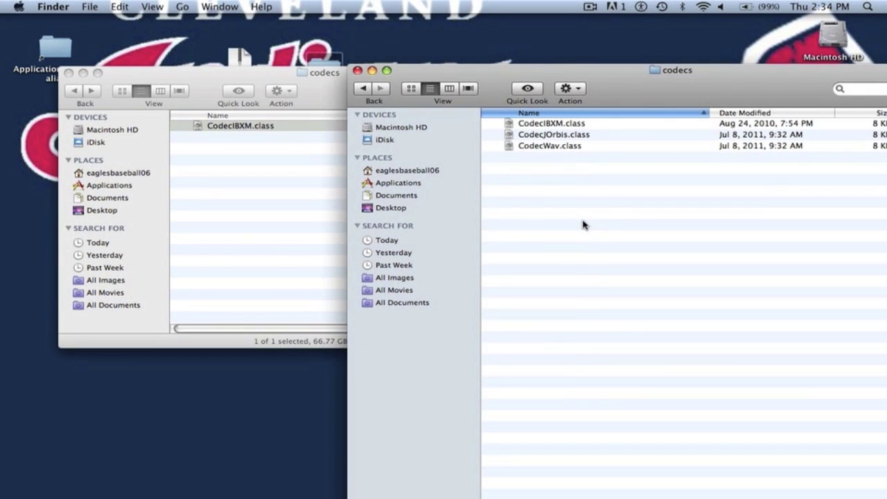
click(68, 74)
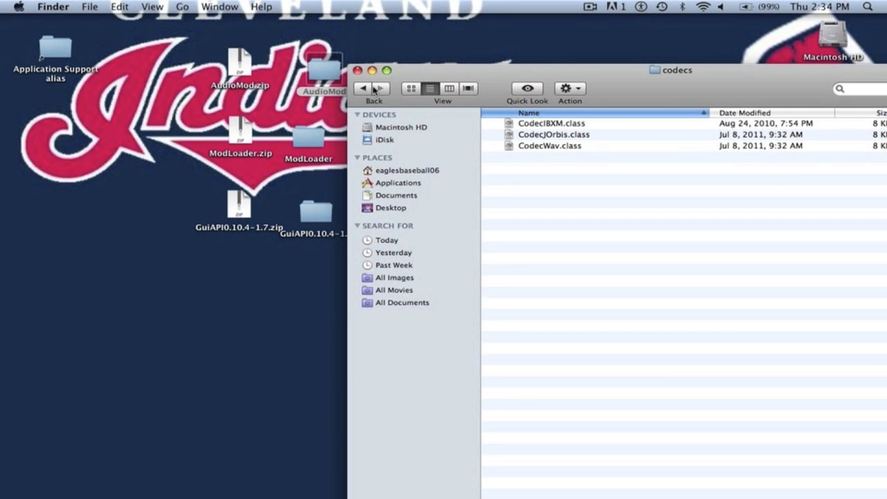
- Return to the top of minecraft.jar and open the GuiAPI0.10.4-1.7 folder
click(373, 89)
click(371, 89)
click(368, 90)
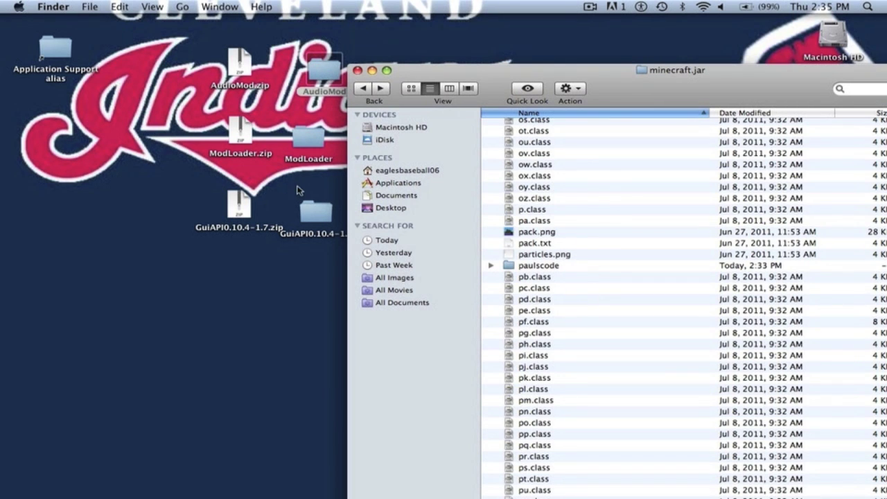
double_click(319, 217)
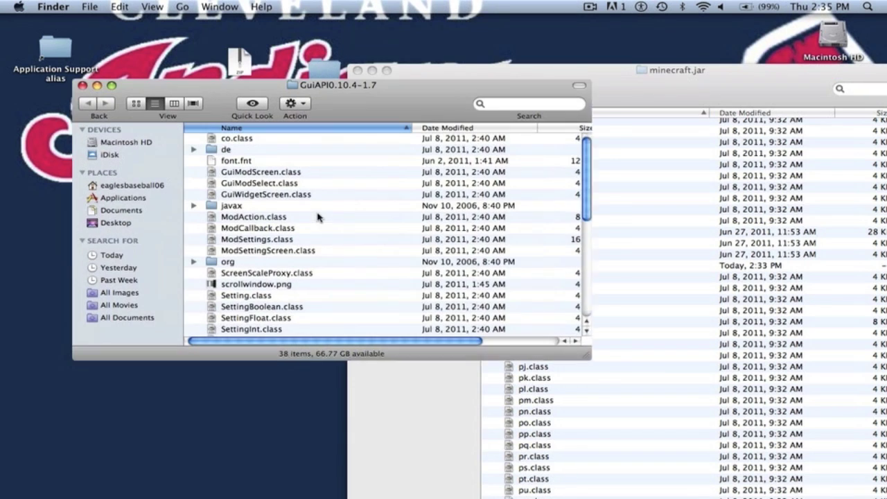
- Paste all 38 GuiAPI items into minecraft.jar, replacing existing files, and close the GuiAPI window
click(236, 138)
scroll(228, 247, down, 8)
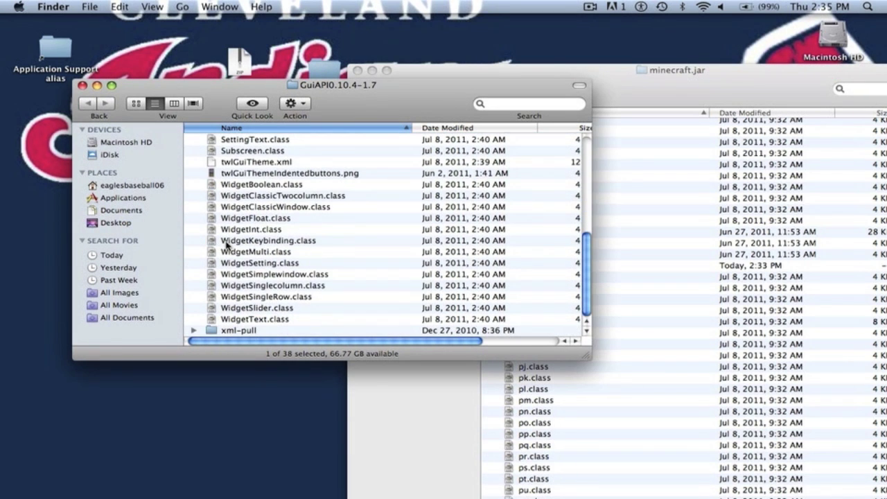
shift+click(225, 332)
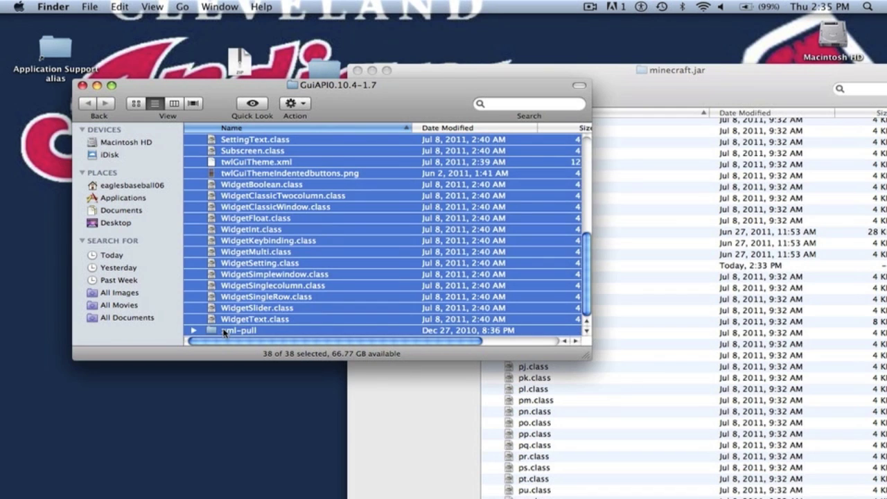
click(664, 291)
key(super+v)
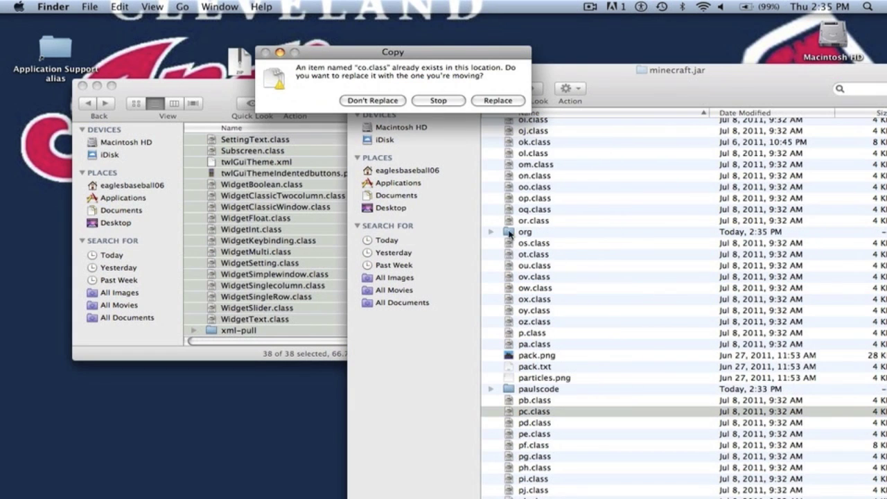
click(502, 100)
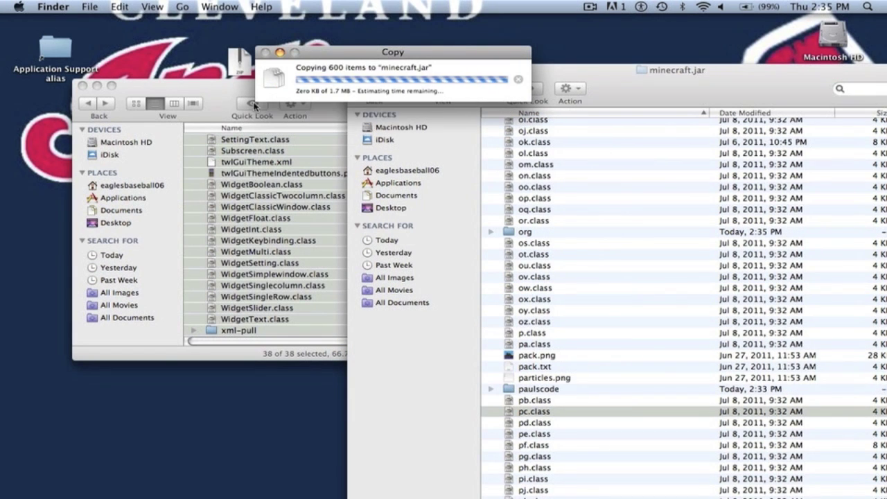
click(82, 86)
drag(497, 65, 61, 13)
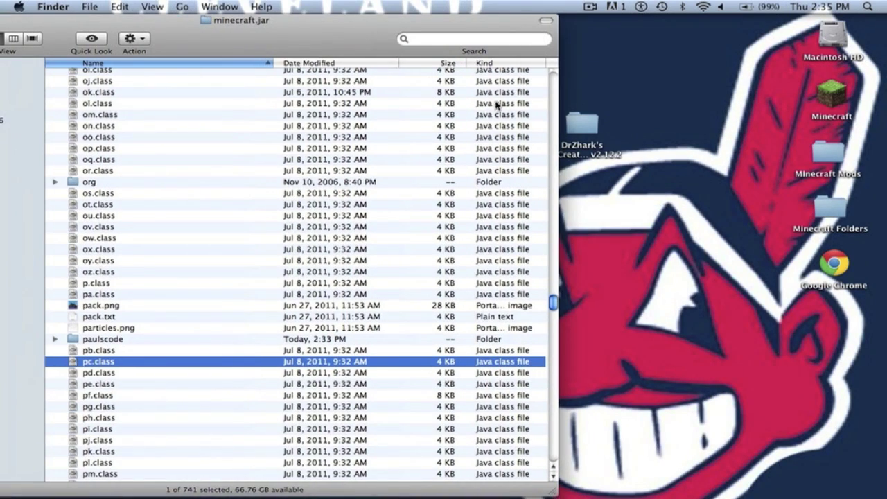
- Open the Mo'Creatures v2.12.2 folder at right, view its mods folder, and back up to minecraft
double_click(588, 122)
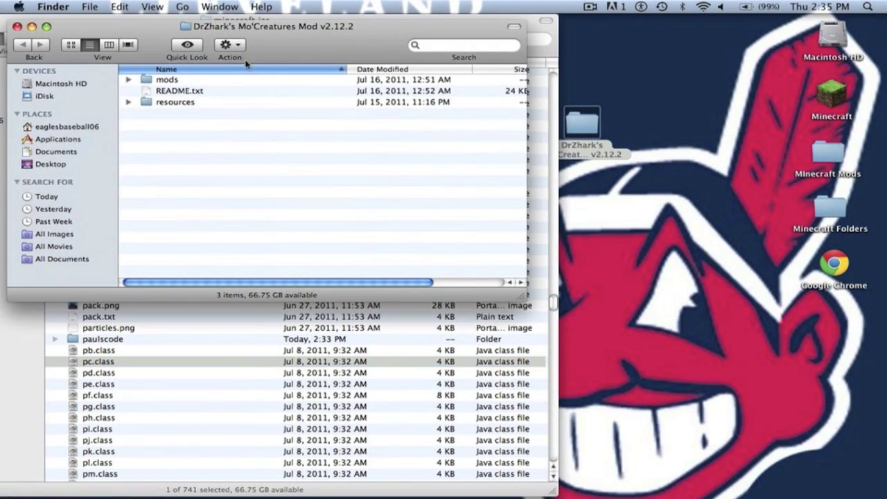
drag(253, 25, 670, 41)
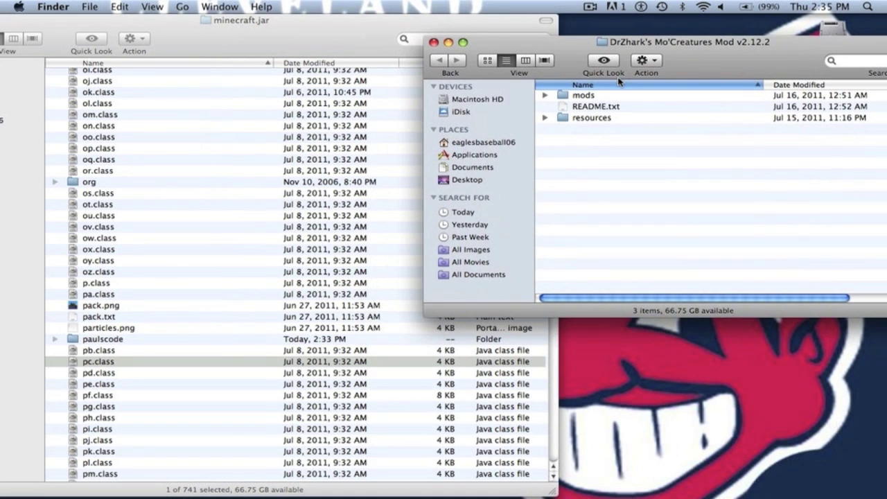
double_click(583, 95)
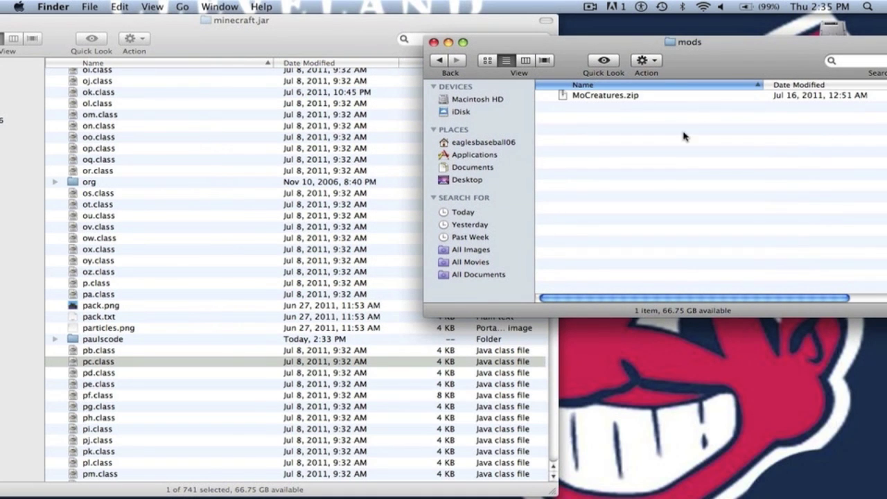
click(439, 61)
drag(260, 40, 349, 39)
click(17, 39)
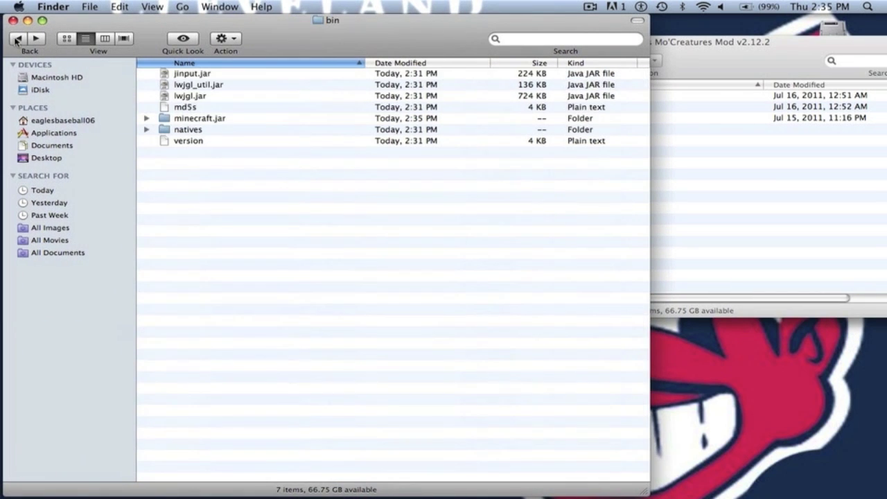
click(17, 40)
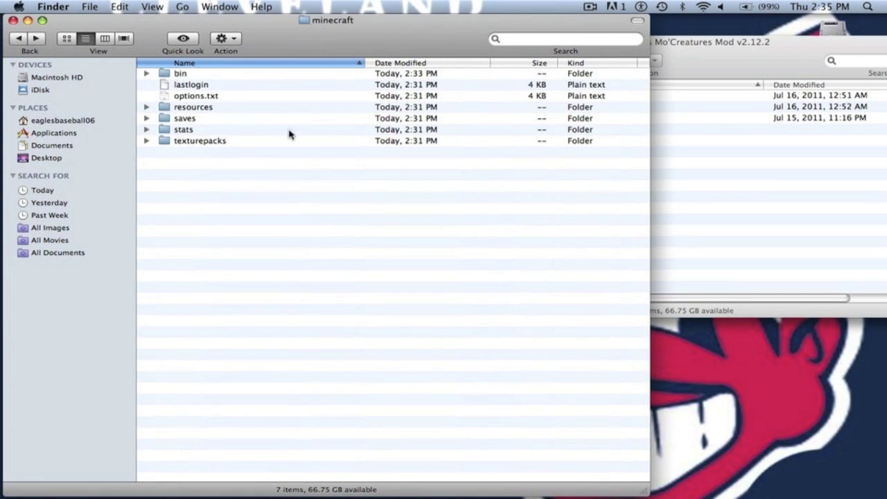
- Copy the Mo'Creatures mods folder with MoCreatures.zip into minecraft and confirm its contents
click(667, 252)
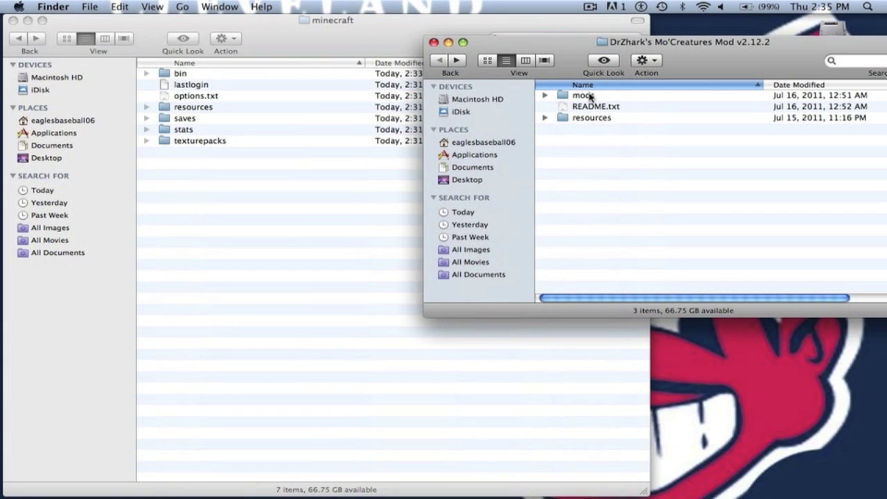
click(588, 96)
key(super+c)
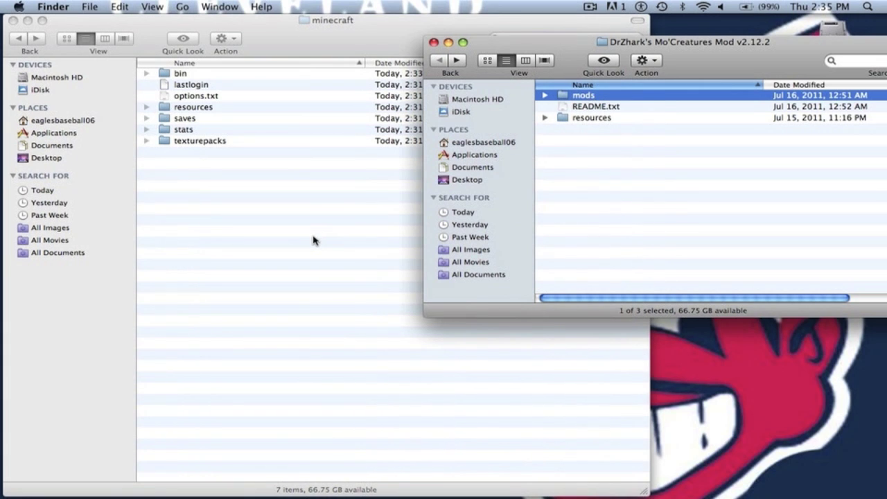
click(312, 242)
key(super+v)
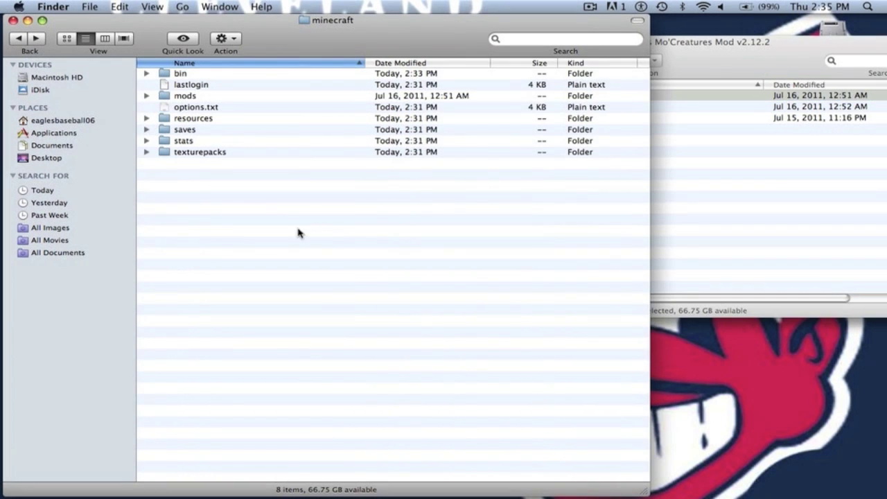
double_click(183, 96)
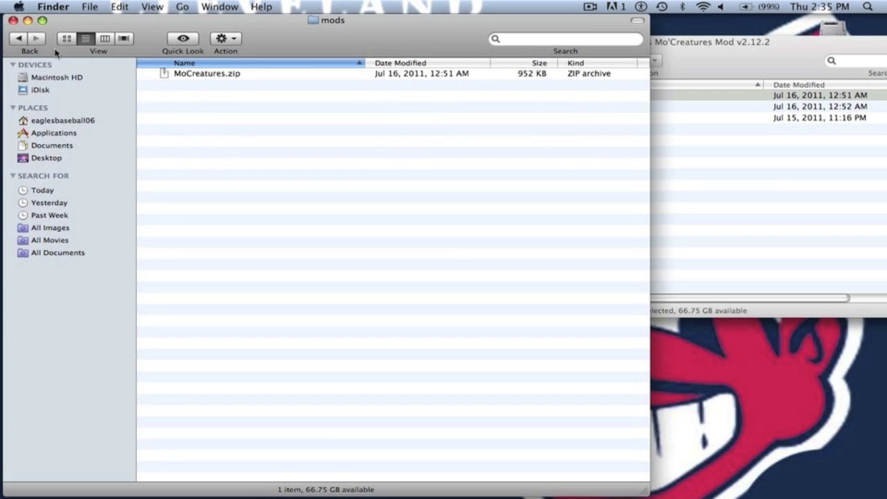
click(19, 39)
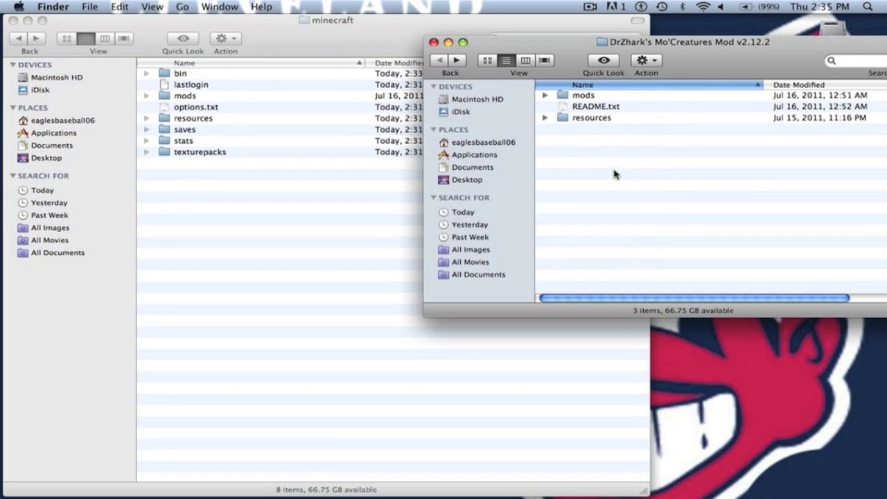
- Drag the Mo'Creatures mod folder into Minecraft's resources folder
double_click(593, 121)
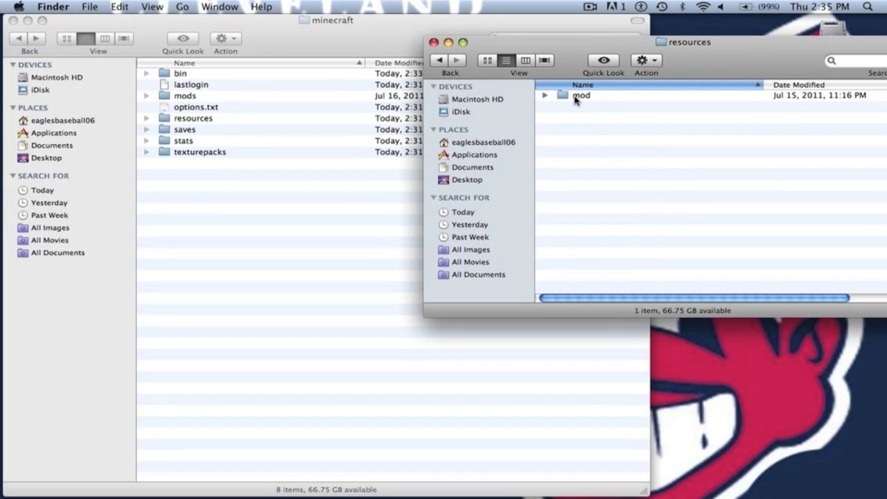
click(575, 98)
double_click(187, 122)
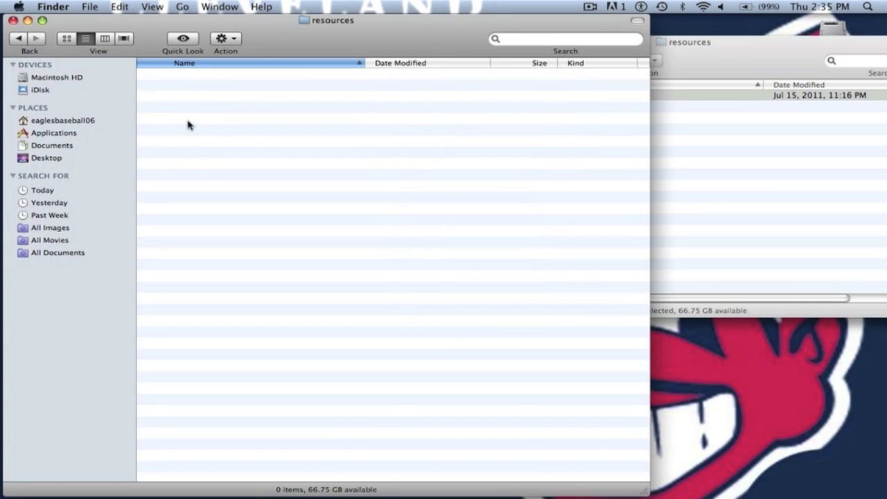
click(693, 160)
drag(563, 95, 352, 114)
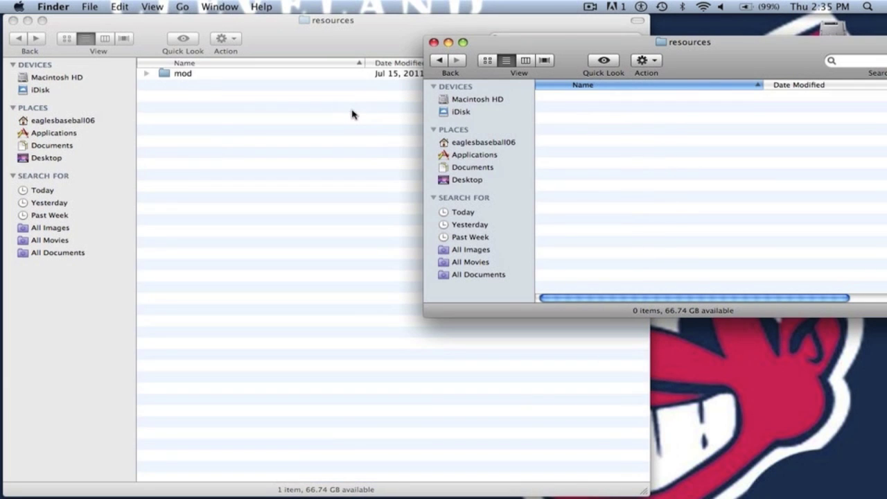
- Check the .ogg files in the mod's sound folder, then close the mod window
double_click(175, 74)
click(191, 77)
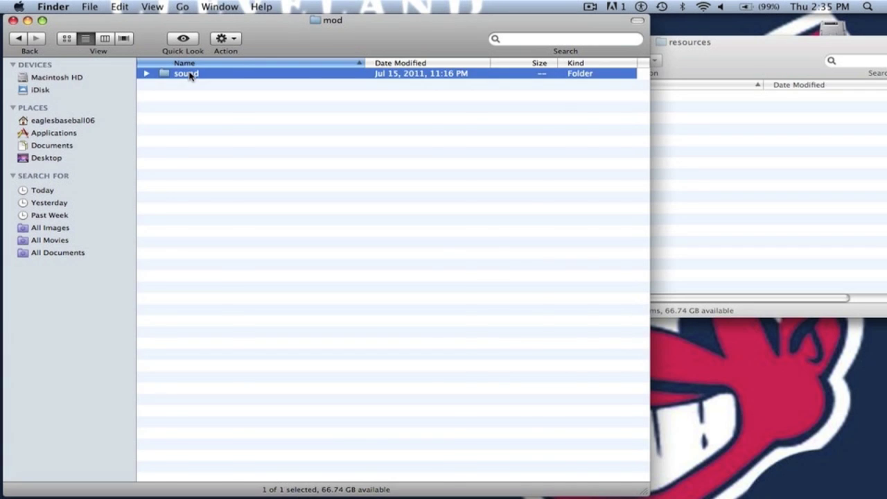
double_click(191, 76)
scroll(313, 241, down, 20)
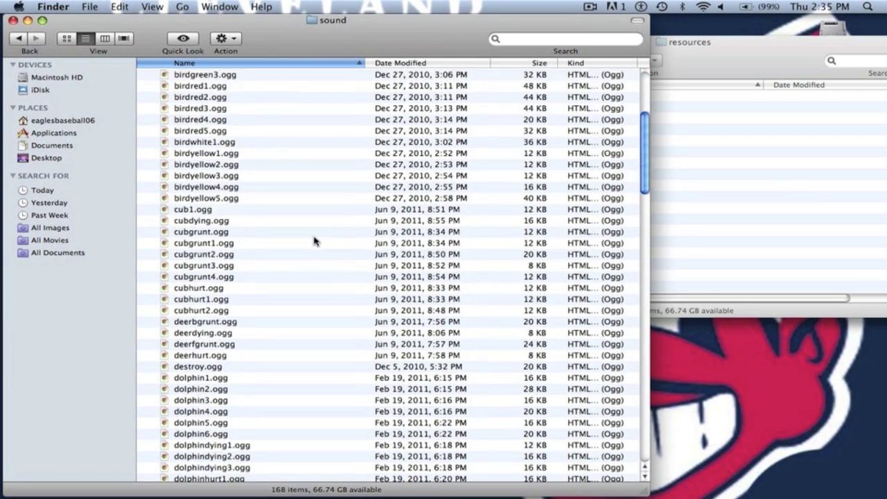
click(17, 39)
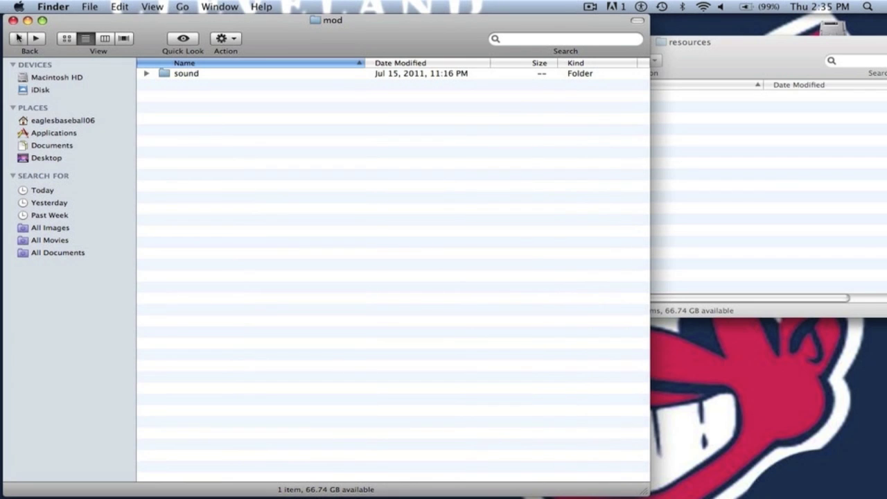
click(13, 20)
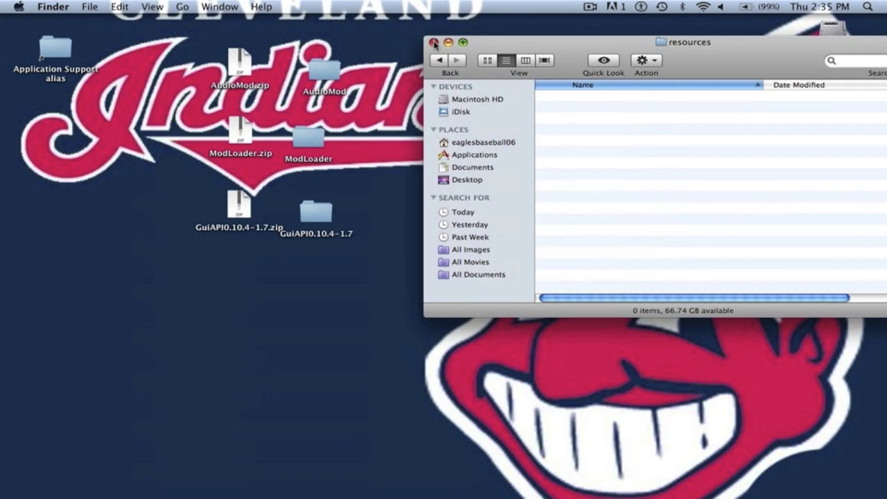
- Close the empty resources window, then in Minecraft swim upward and check the inventory
click(433, 44)
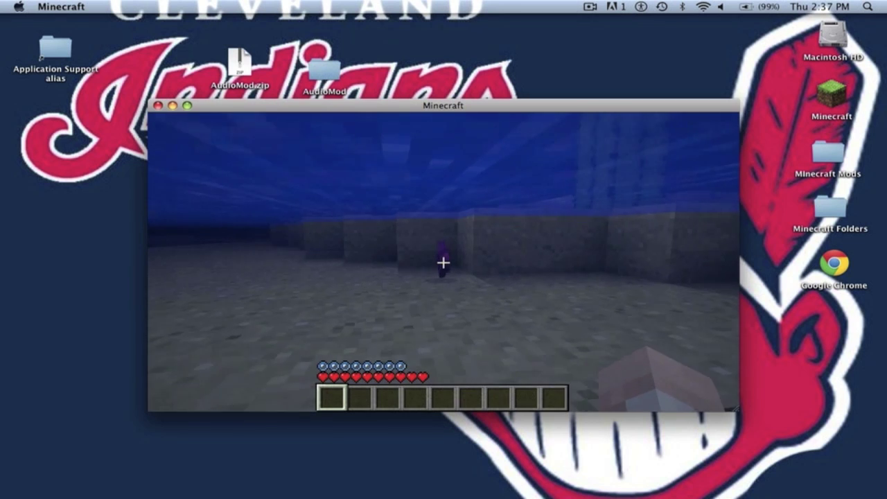
key(space)
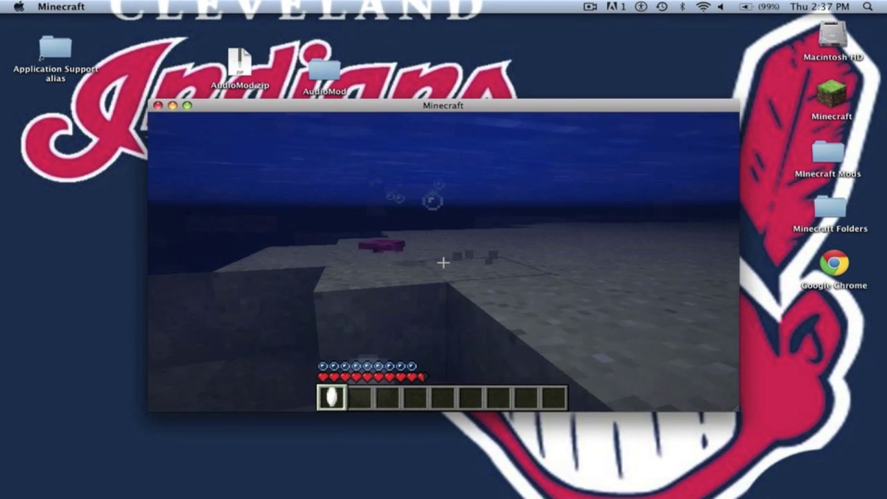
key(space)
key(e)
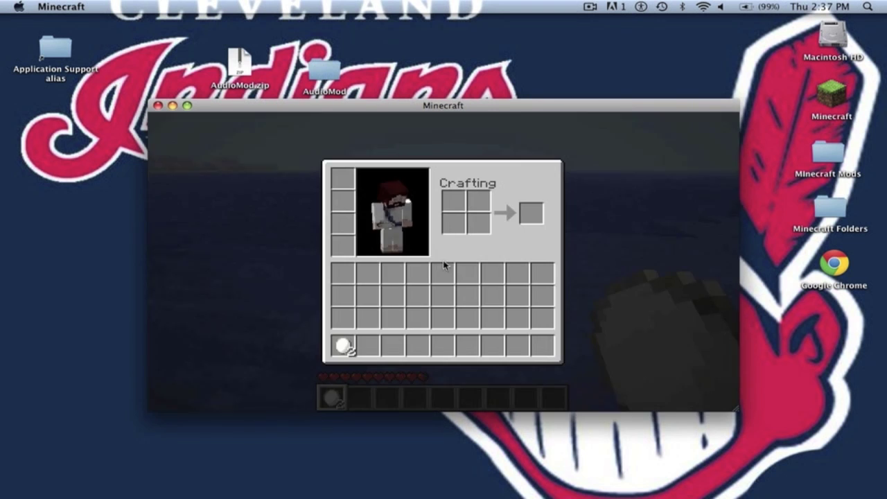
key(e)
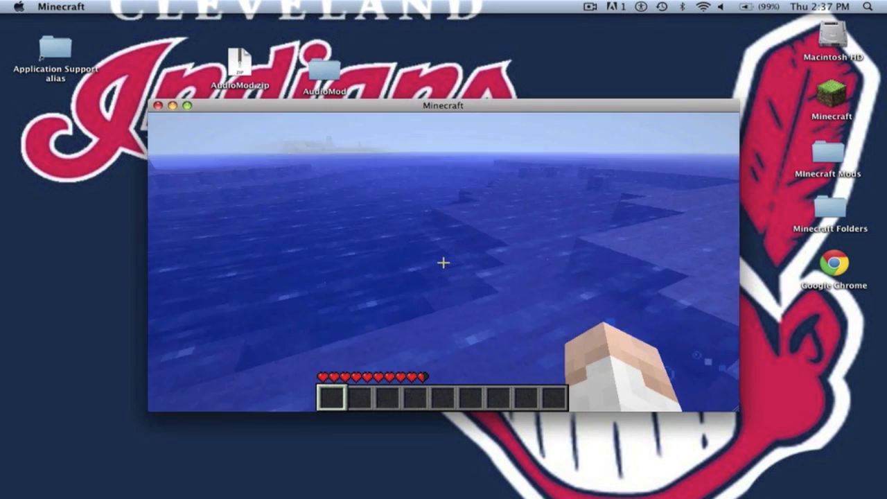
- Reach the water surface, head to the sandy shore, and pause to the game menu
key(space)
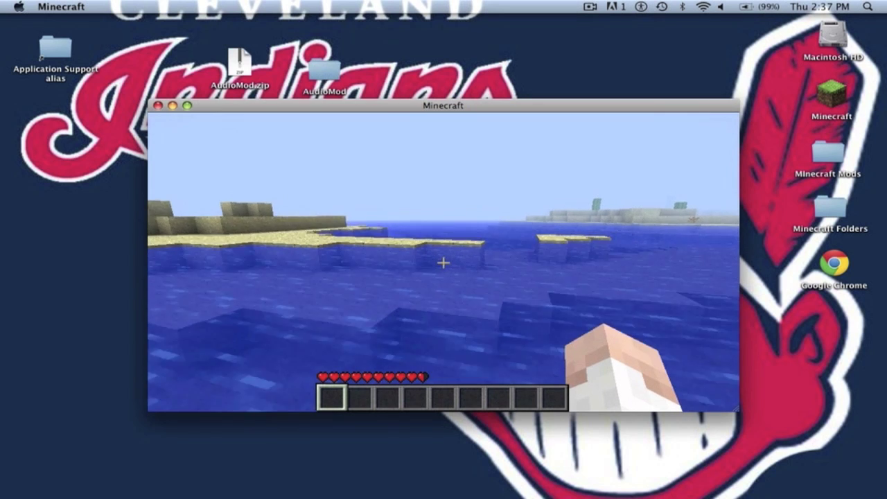
key(w)
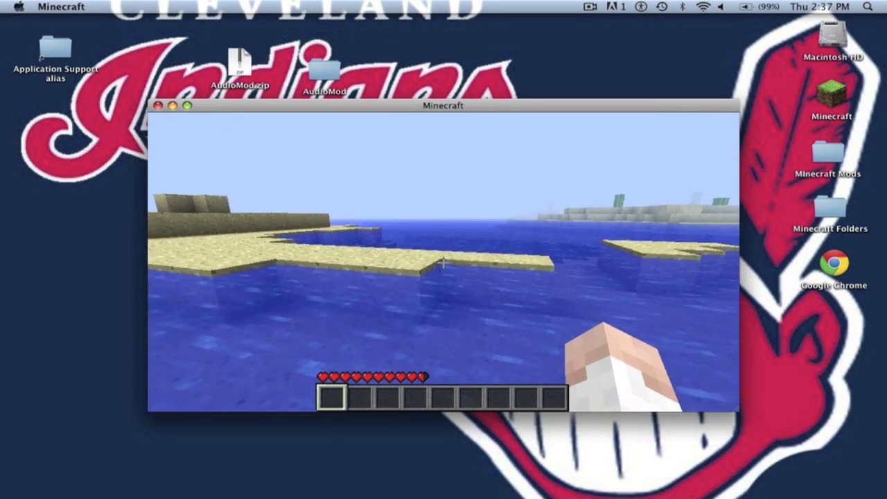
key(w)
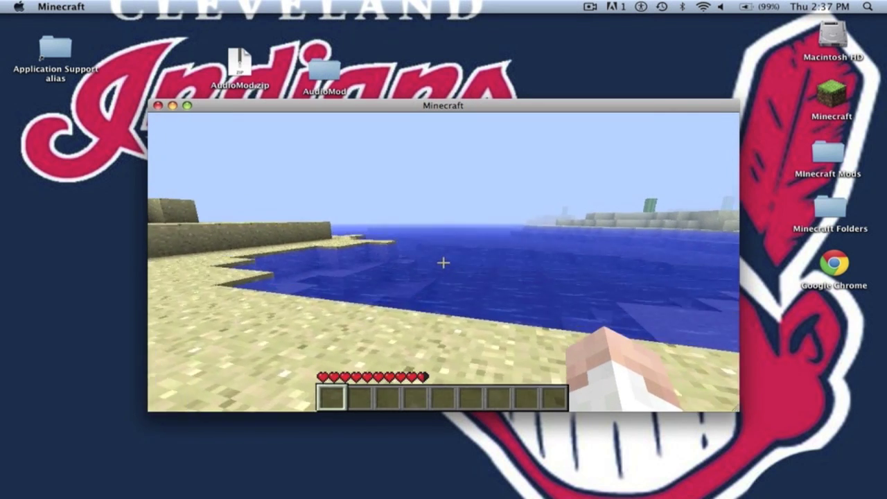
key(Escape)
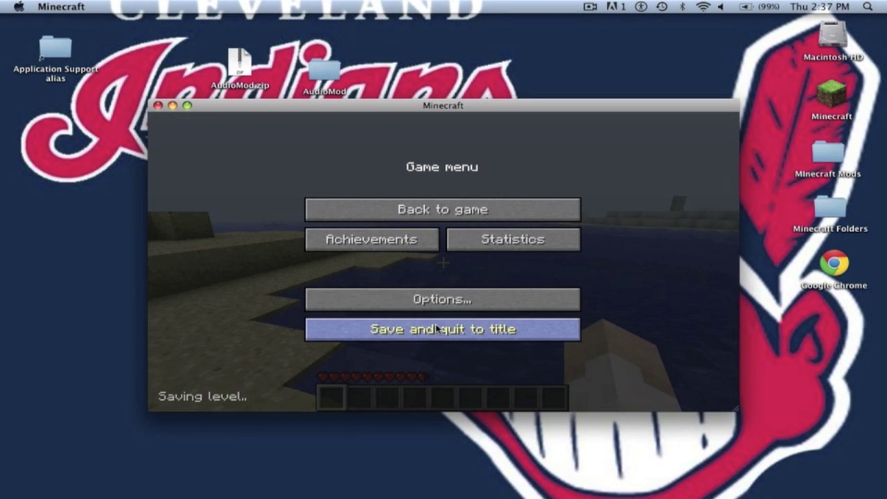
click(430, 303)
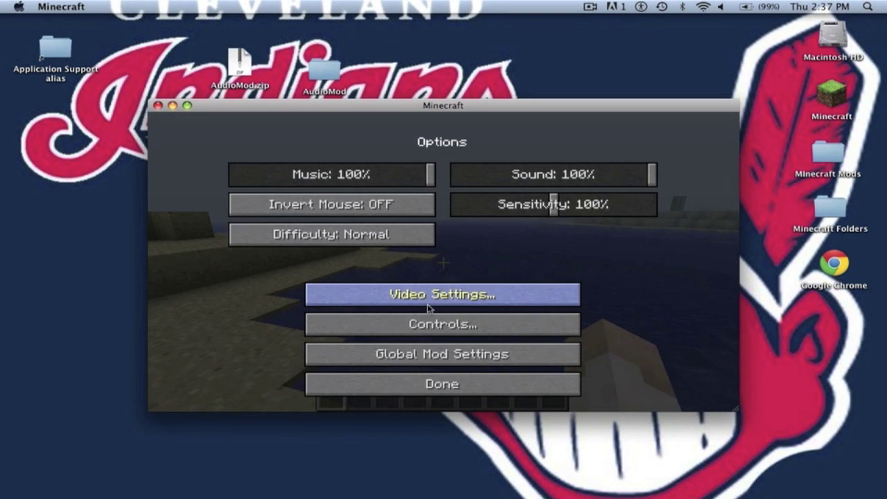
click(427, 354)
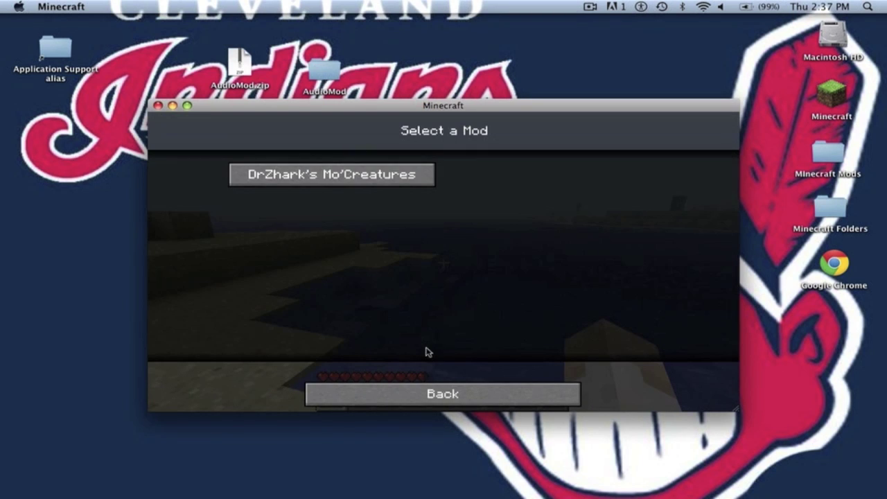
click(331, 173)
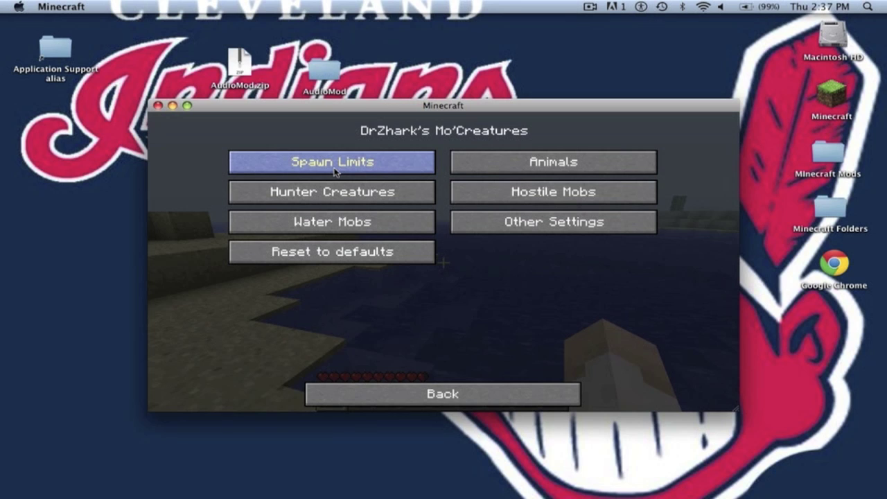
click(335, 172)
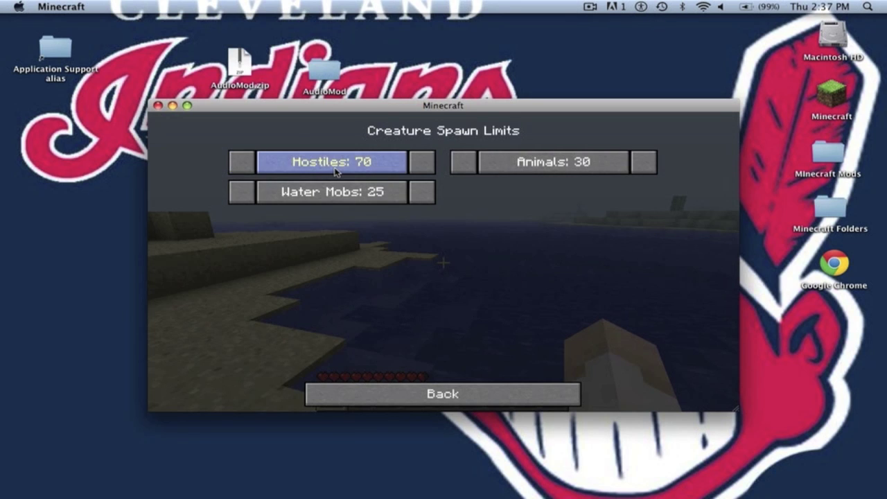
click(425, 407)
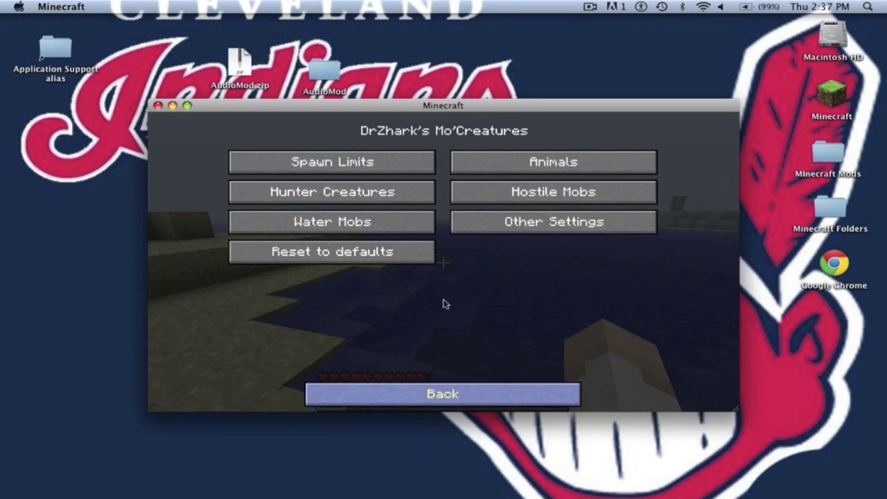
click(519, 192)
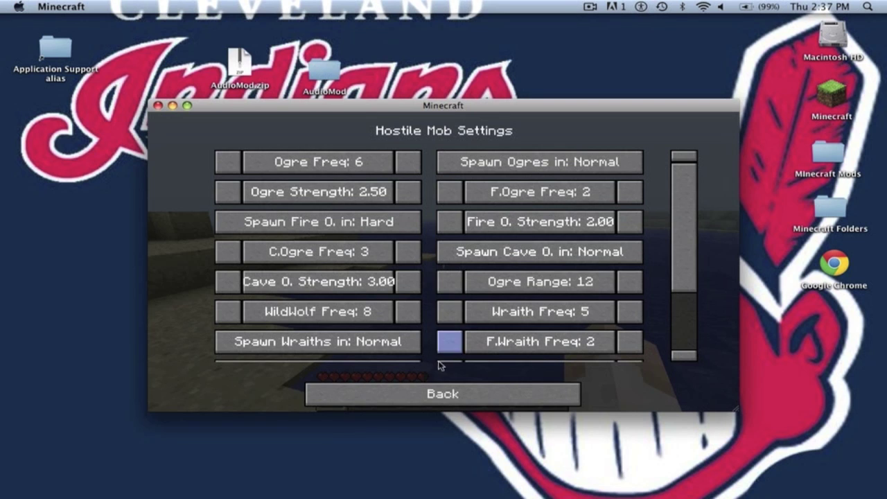
click(435, 393)
click(436, 393)
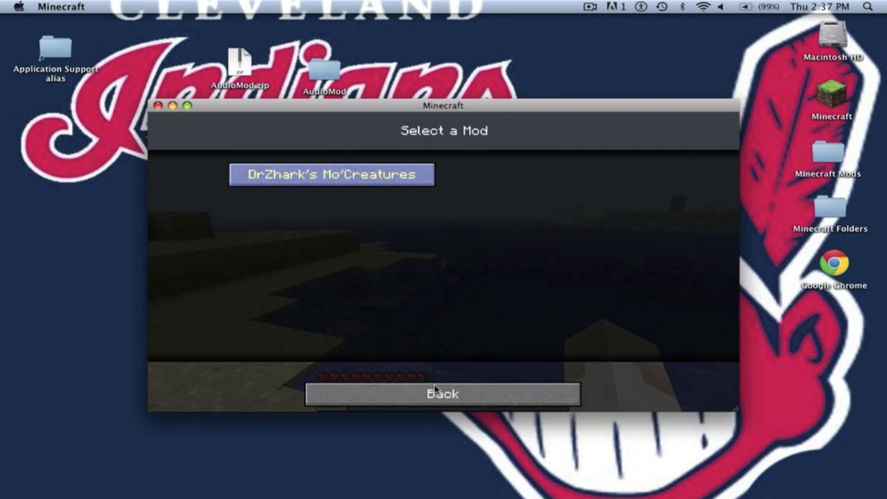
click(435, 392)
click(434, 385)
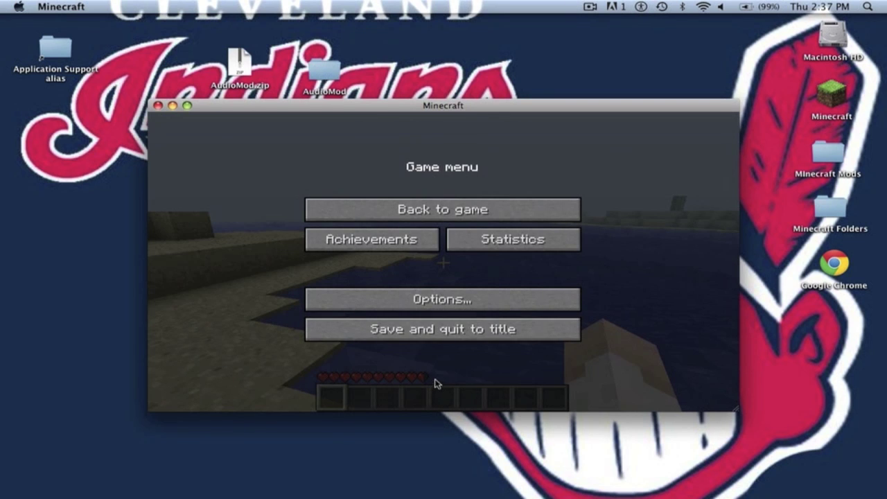
- Return to the game and walk forward across the sandy beach
click(425, 222)
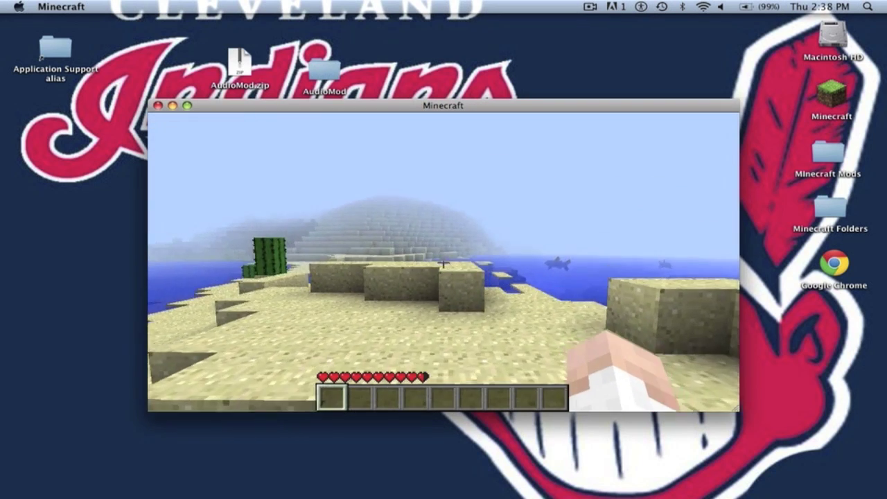
key(w)
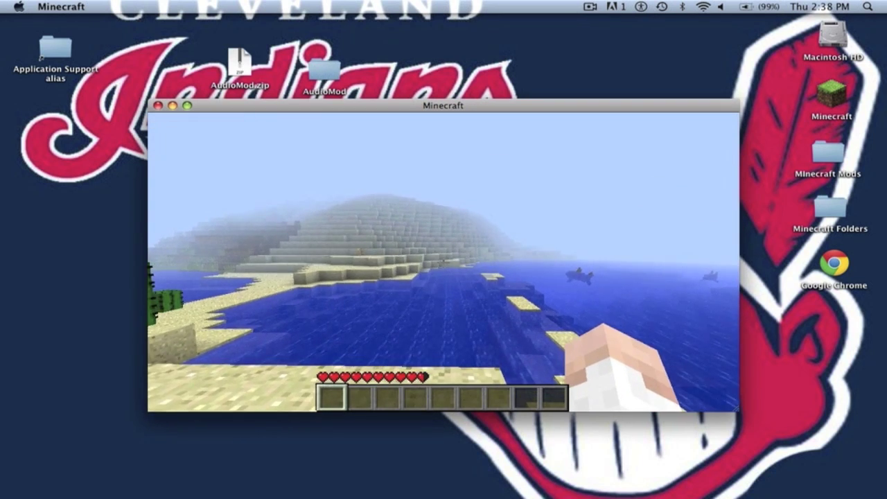